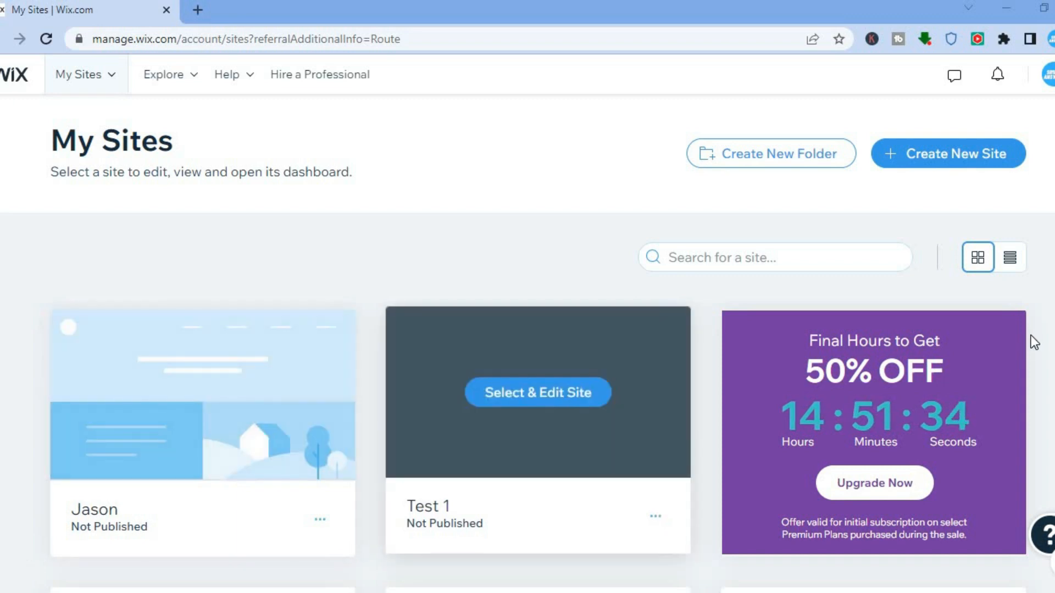
- Start a new site and set its website type to Political Campaign Event
{"action": "scroll", "coordinate": [528, 385], "scroll_direction": "down", "scroll_amount": 7}
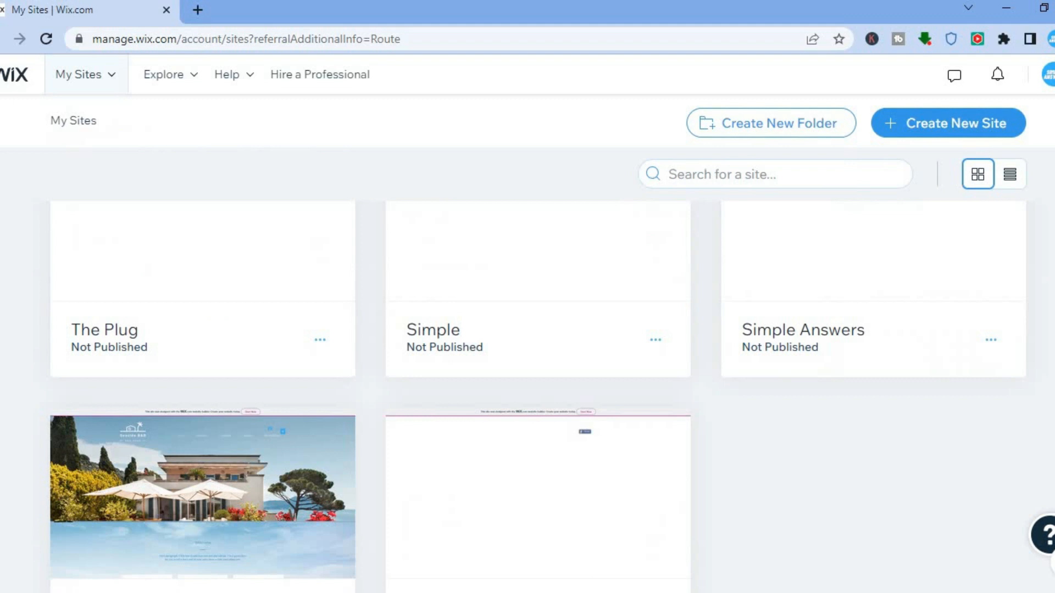
{"action": "scroll", "coordinate": [528, 385], "scroll_direction": "up", "scroll_amount": 7}
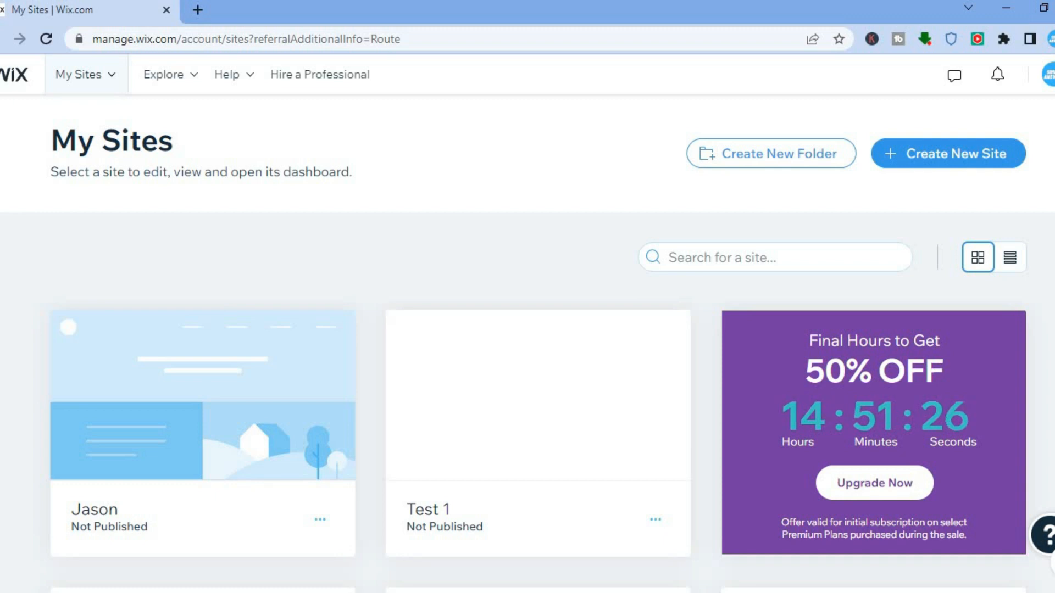
{"action": "left_click", "coordinate": [956, 156]}
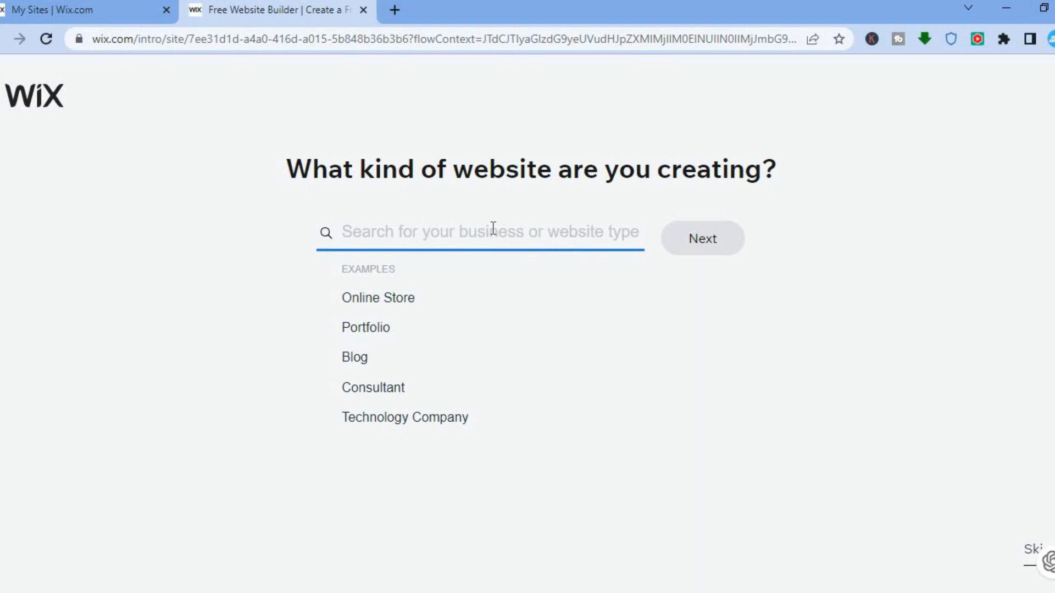
{"action": "type", "text": "poli"}
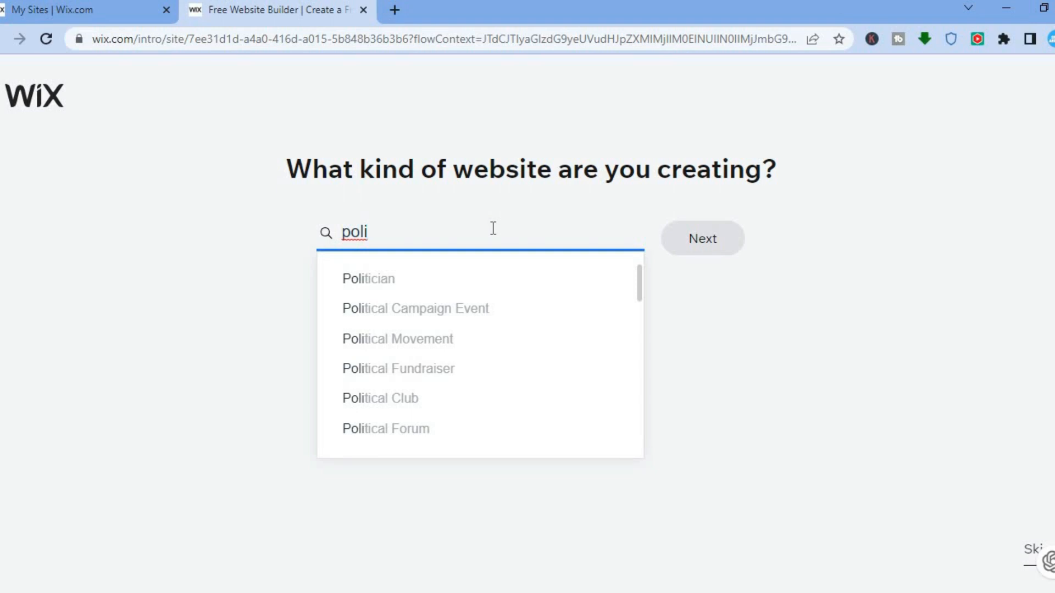
{"action": "type", "text": "tic"}
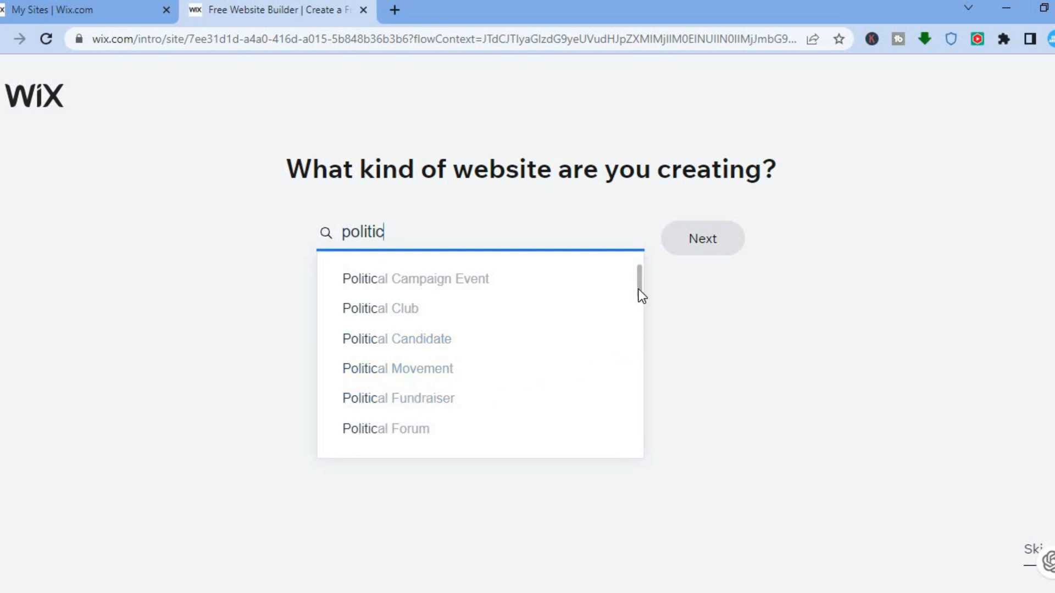
{"action": "left_click_drag", "start_coordinate": [638, 289], "coordinate": [637, 308]}
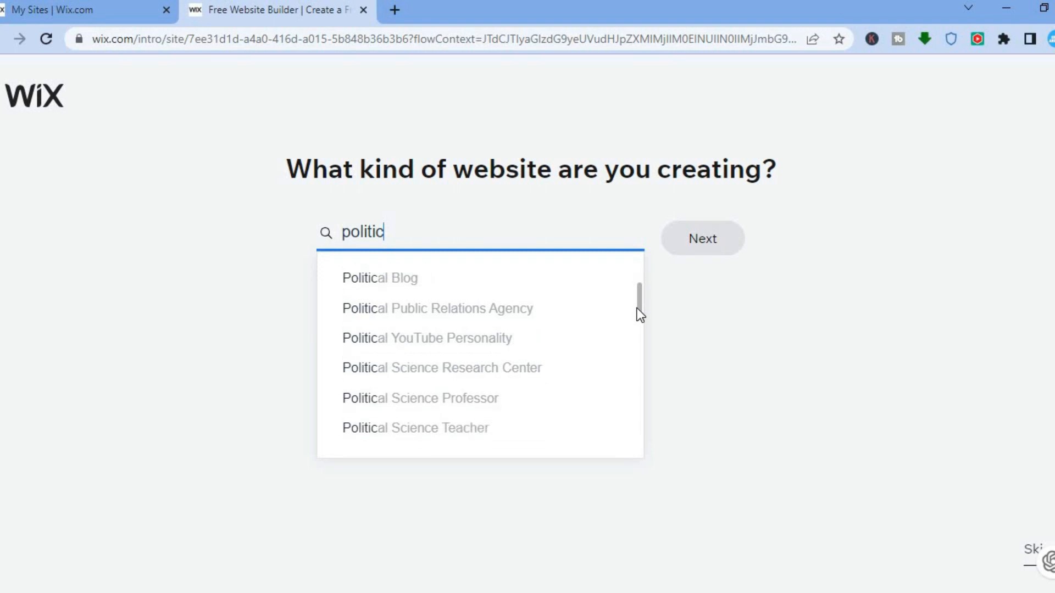
{"action": "left_click_drag", "start_coordinate": [638, 308], "coordinate": [641, 266]}
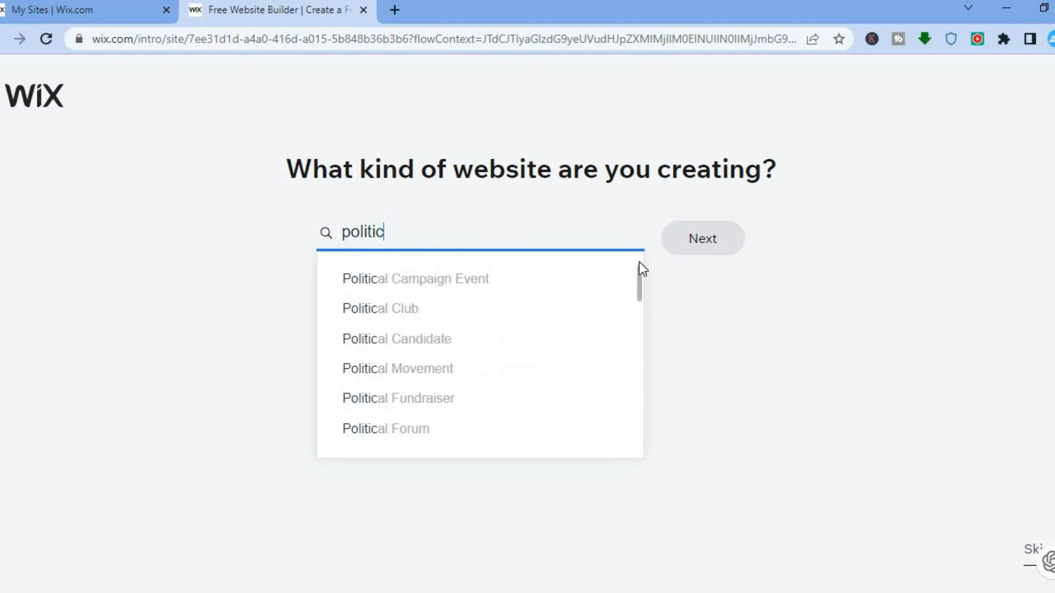
{"action": "left_click", "coordinate": [482, 283]}
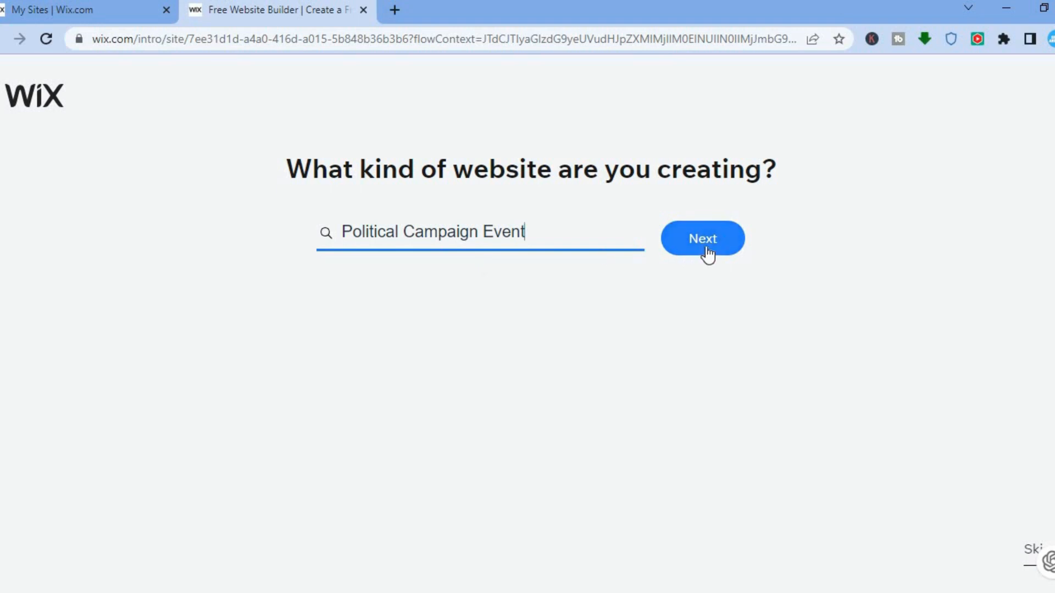
{"action": "left_click", "coordinate": [707, 251]}
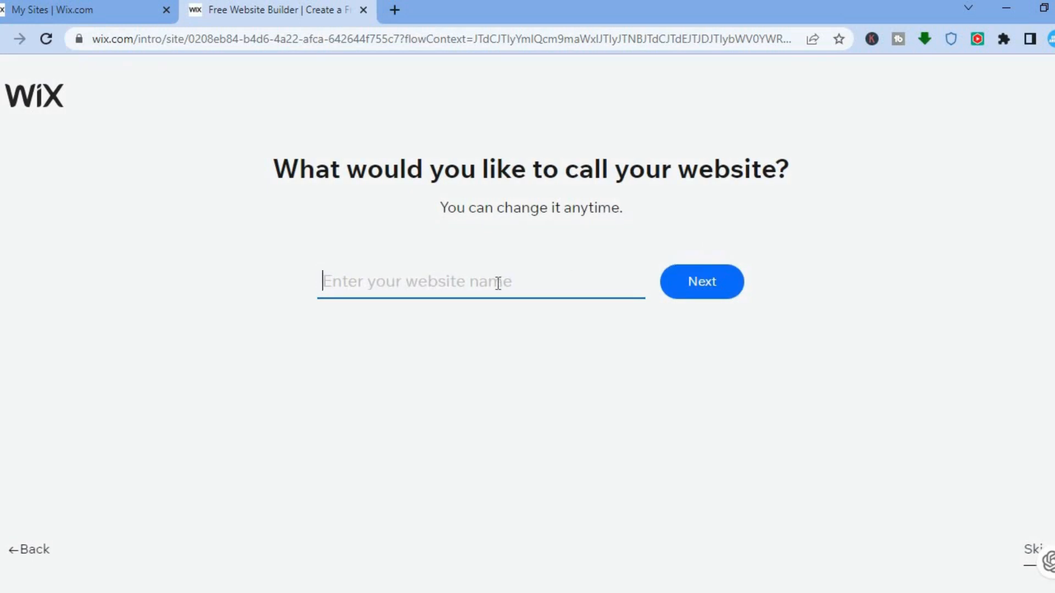
- Name the new website "simply" and continue to the feature selection
{"action": "type", "text": "simply"}
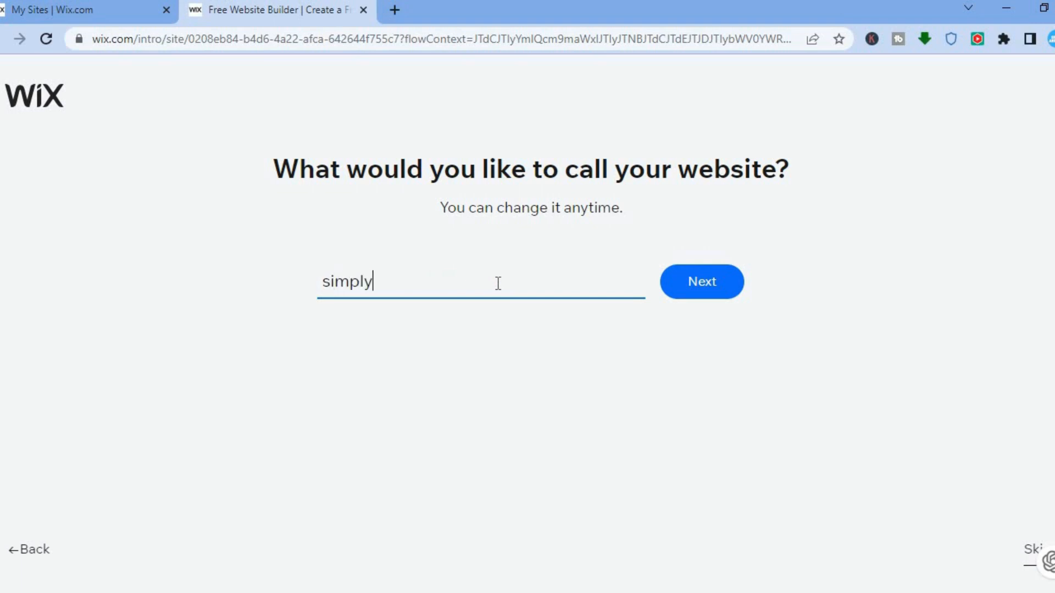
{"action": "left_click", "coordinate": [680, 298]}
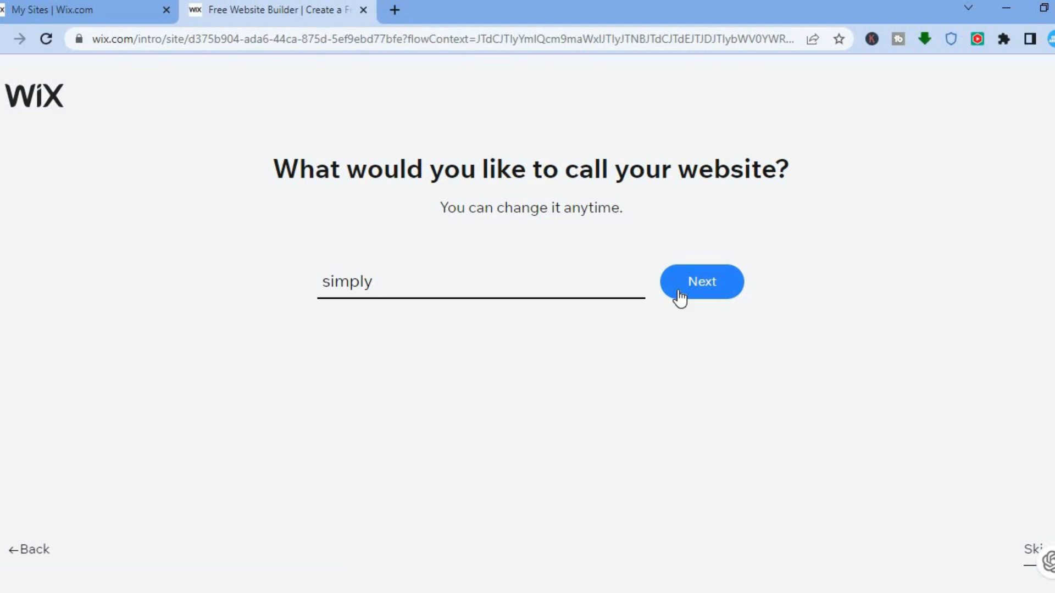
{"action": "left_click", "coordinate": [702, 283]}
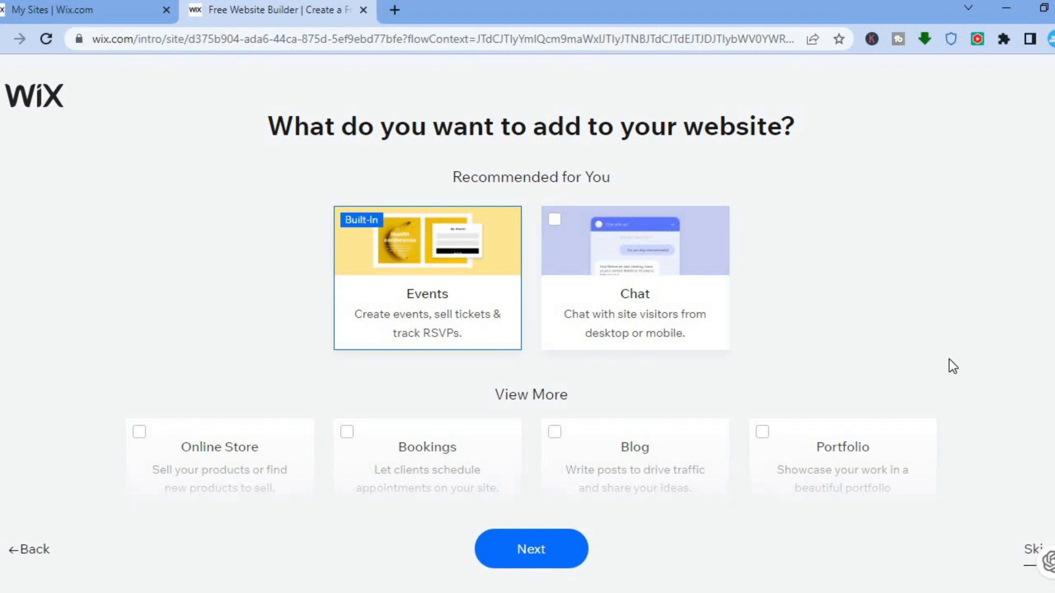
- Keep only the built-in Events feature for the website and choose to begin the design with a template
{"action": "scroll", "coordinate": [949, 360], "scroll_direction": "down", "scroll_amount": 5}
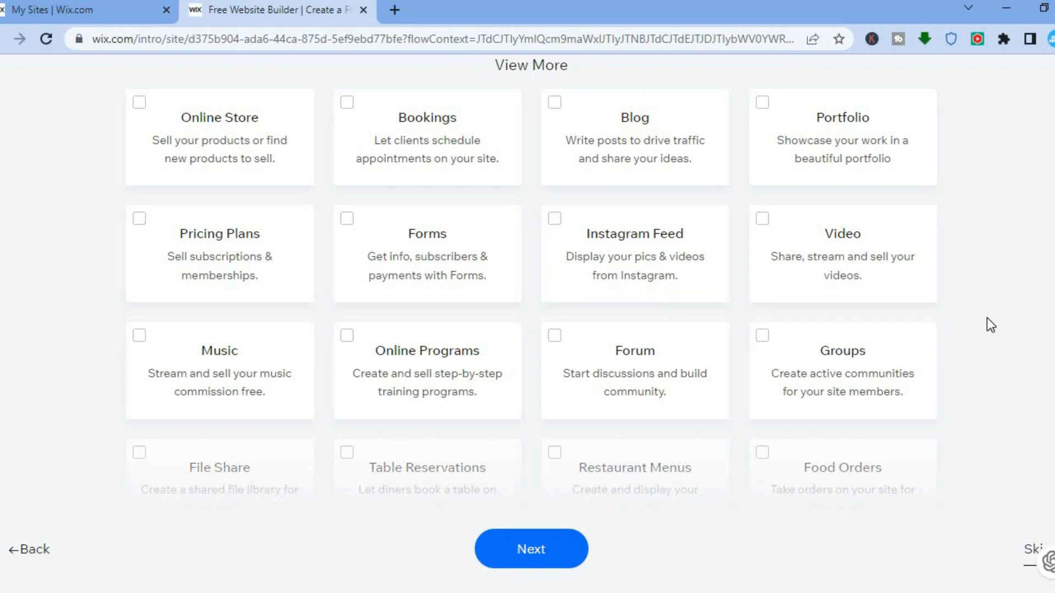
{"action": "left_click", "coordinate": [511, 560]}
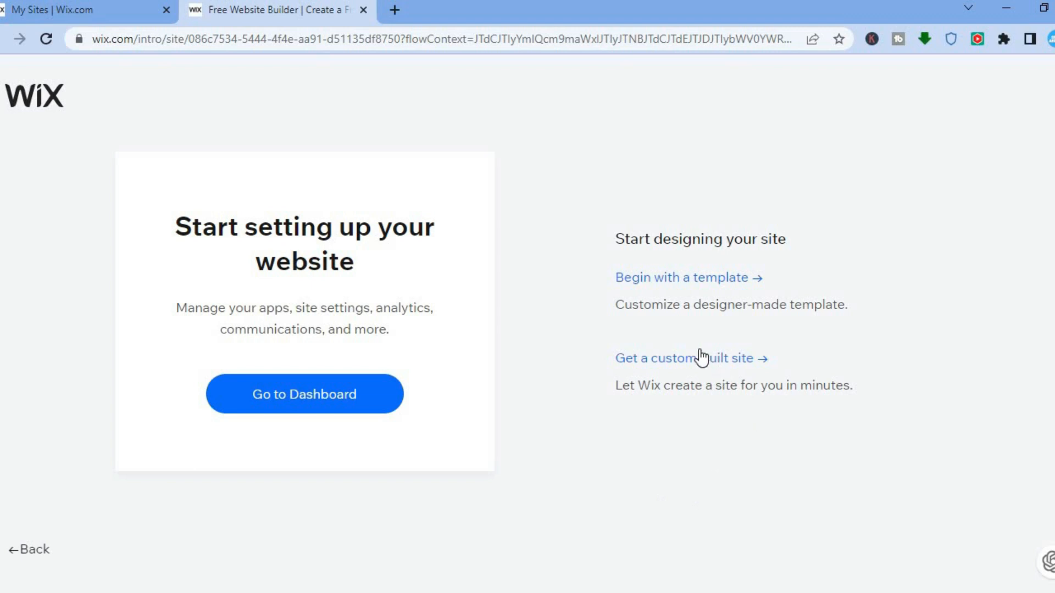
{"action": "left_click", "coordinate": [673, 280]}
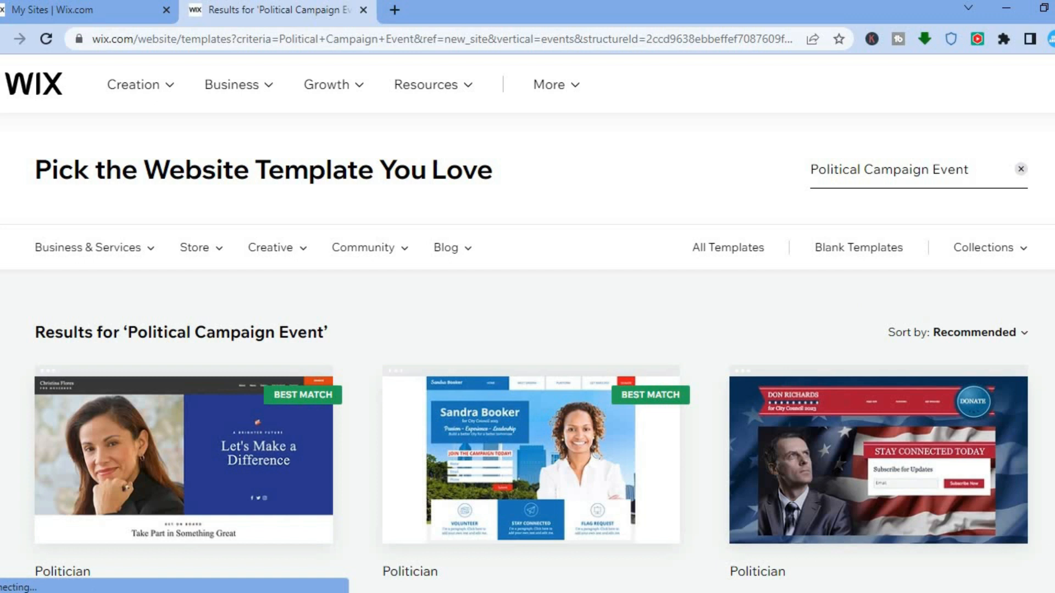
- Open the best-match Politician template with the light-blue city skyline and campaign sign-up form for editing
{"action": "scroll", "coordinate": [391, 312], "scroll_direction": "down", "scroll_amount": 3}
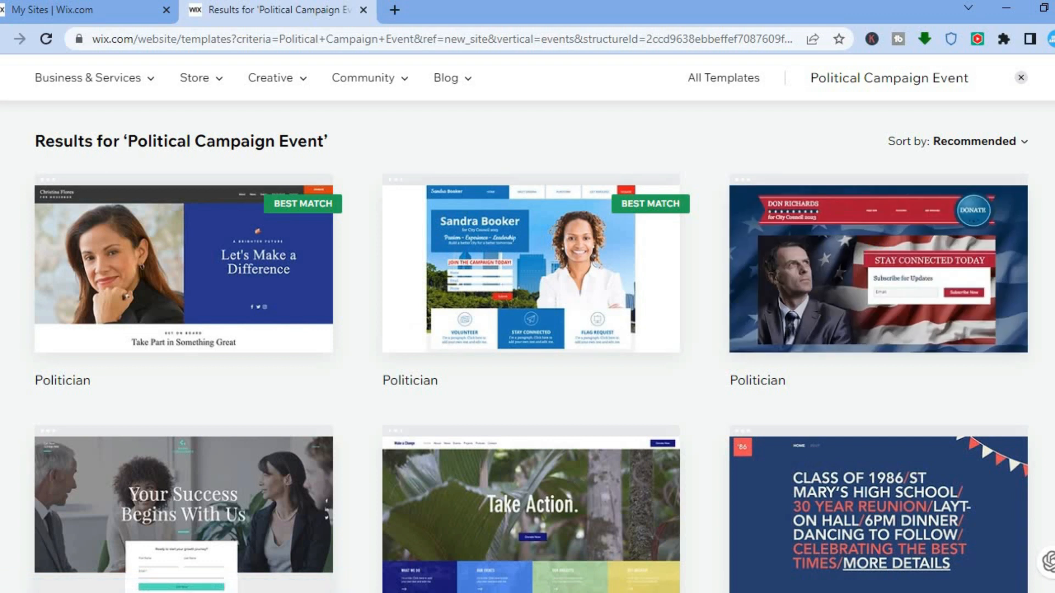
{"action": "scroll", "coordinate": [527, 330], "scroll_direction": "down", "scroll_amount": 20}
{"action": "scroll", "coordinate": [527, 330], "scroll_direction": "up", "scroll_amount": 15}
{"action": "scroll", "coordinate": [528, 330], "scroll_direction": "up", "scroll_amount": 5}
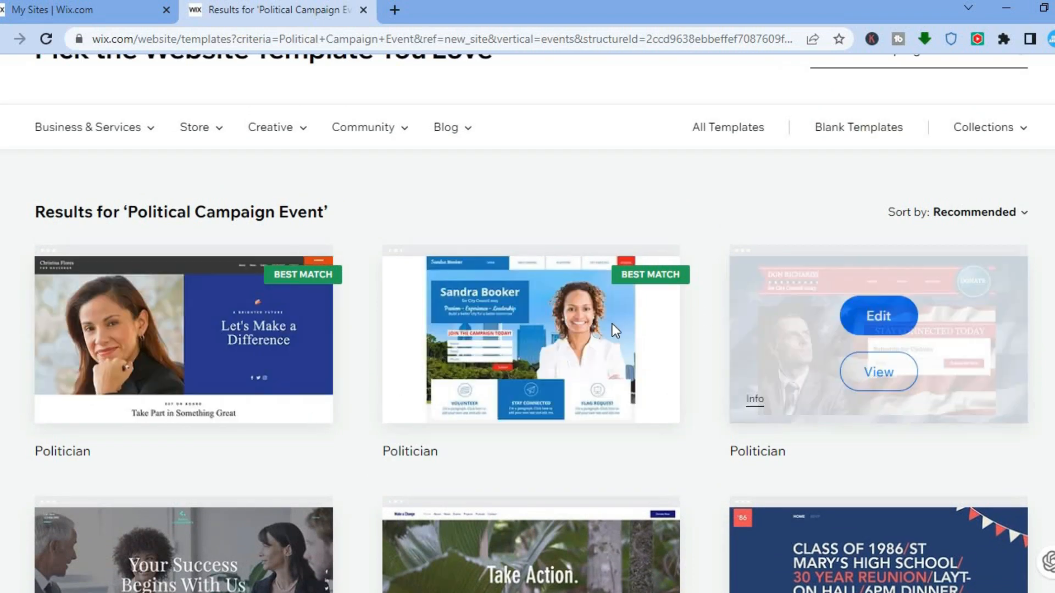
{"action": "mouse_move", "coordinate": [608, 388]}
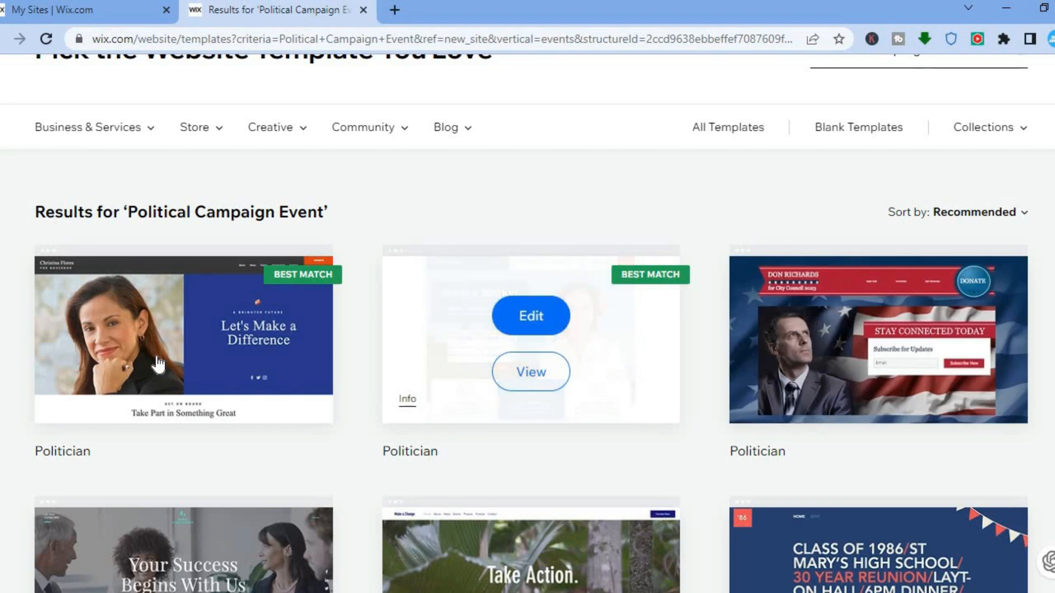
{"action": "mouse_move", "coordinate": [883, 339]}
{"action": "mouse_move", "coordinate": [644, 321]}
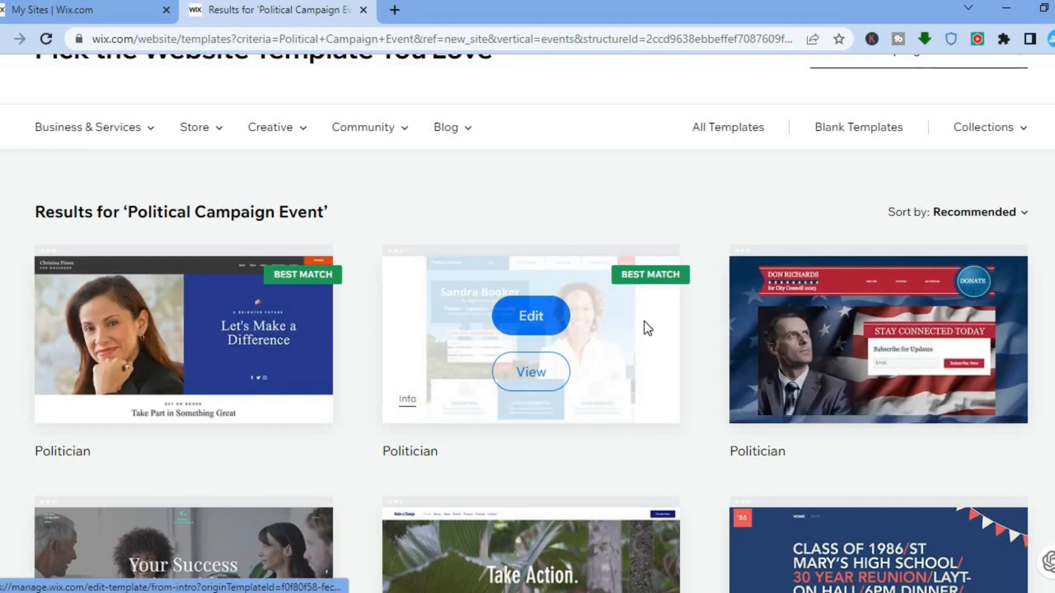
{"action": "left_click", "coordinate": [538, 317]}
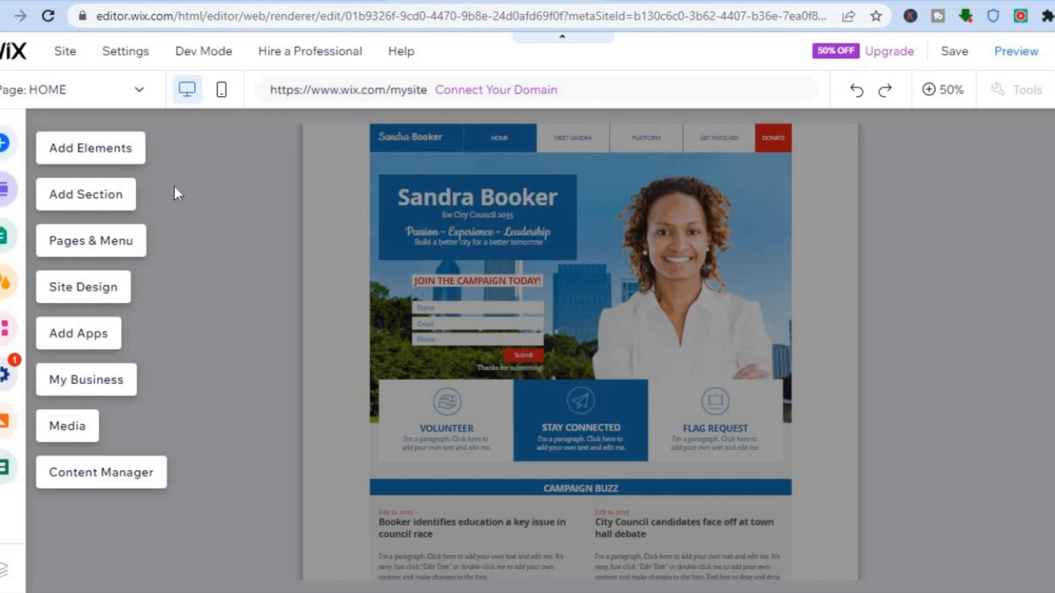
- Examine the element categories that can be added to the page, including text, image, button, gallery, video, embed code, social and content manager
{"action": "left_click", "coordinate": [85, 150]}
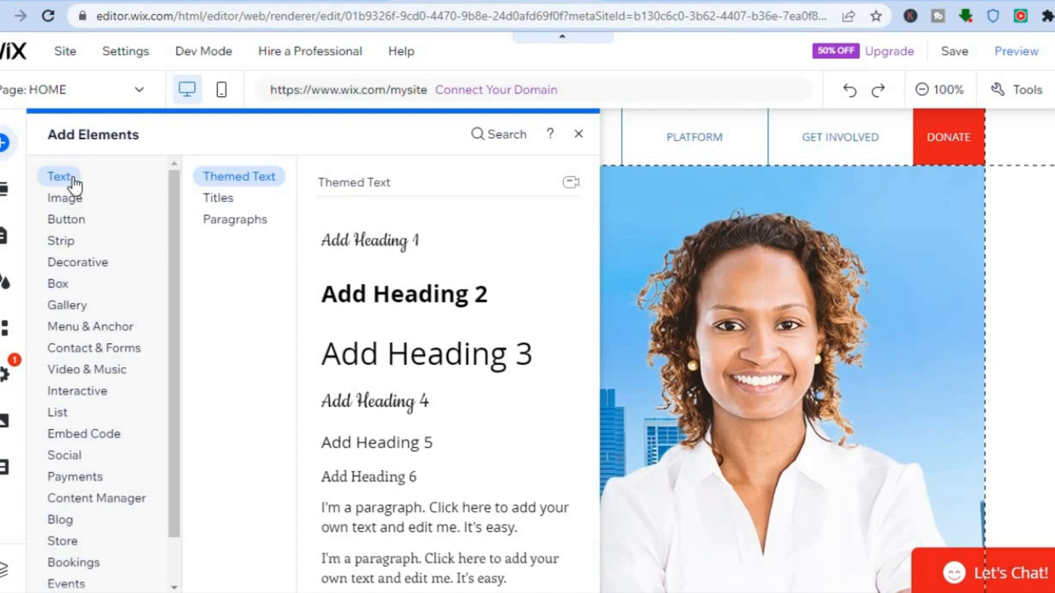
{"action": "left_click", "coordinate": [94, 305]}
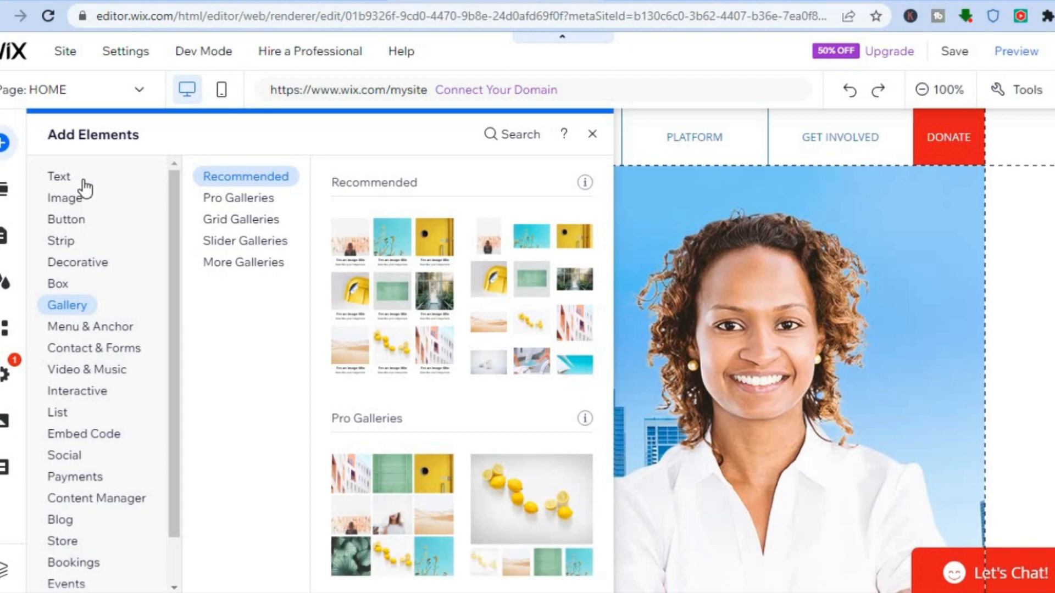
{"action": "left_click", "coordinate": [60, 179]}
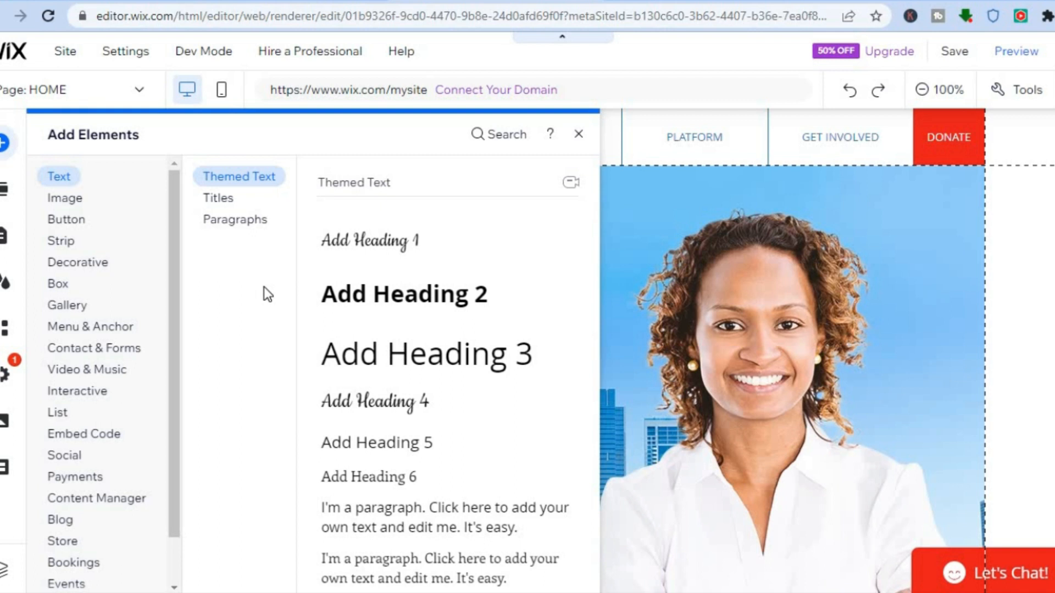
{"action": "left_click", "coordinate": [66, 199]}
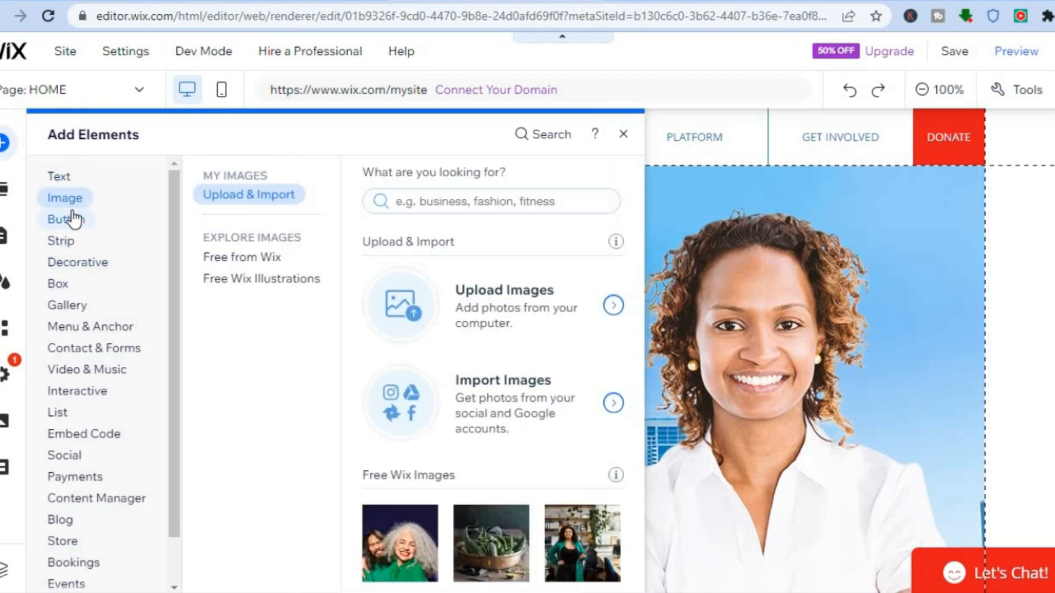
{"action": "left_click", "coordinate": [74, 219]}
{"action": "left_click", "coordinate": [234, 261]}
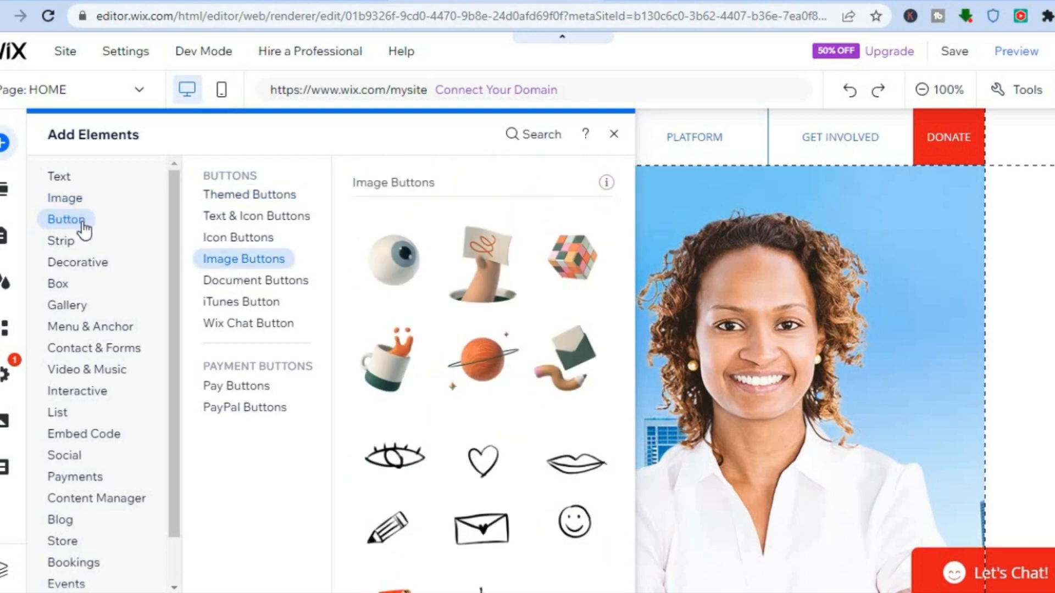
{"action": "left_click", "coordinate": [255, 386]}
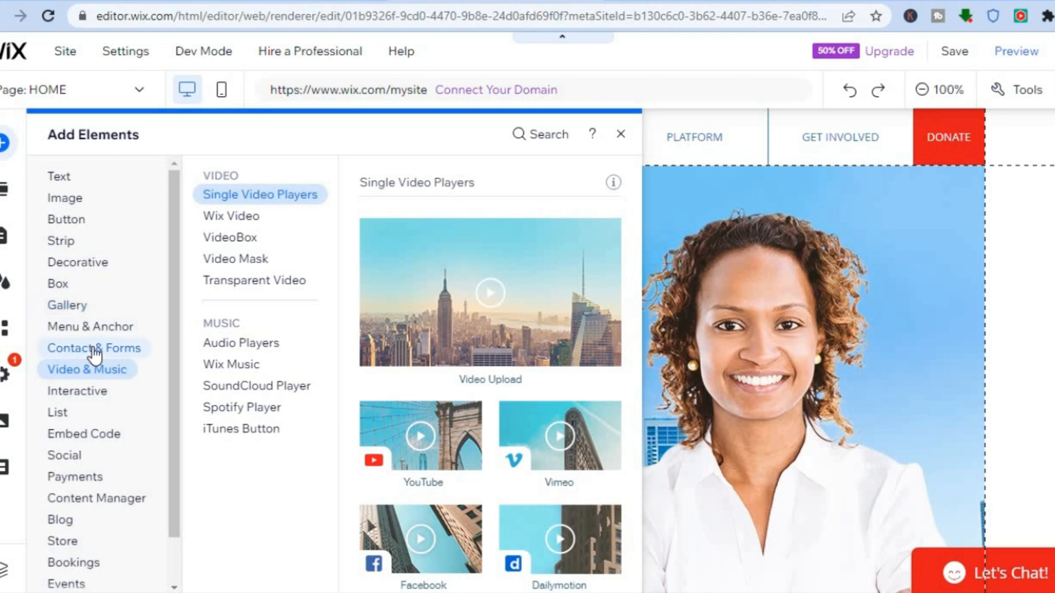
{"action": "mouse_move", "coordinate": [94, 355]}
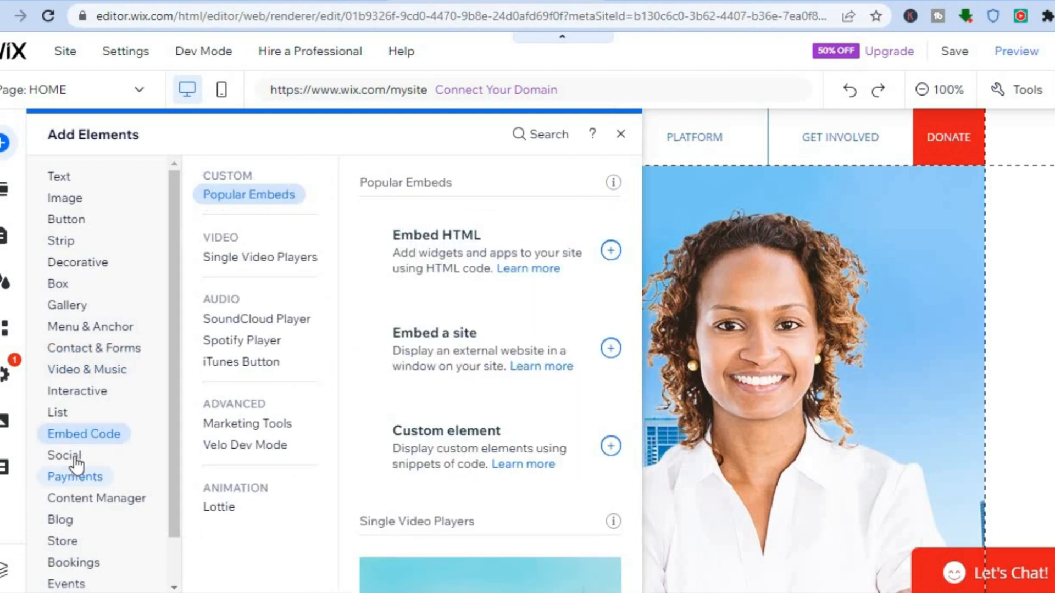
{"action": "mouse_move", "coordinate": [76, 466]}
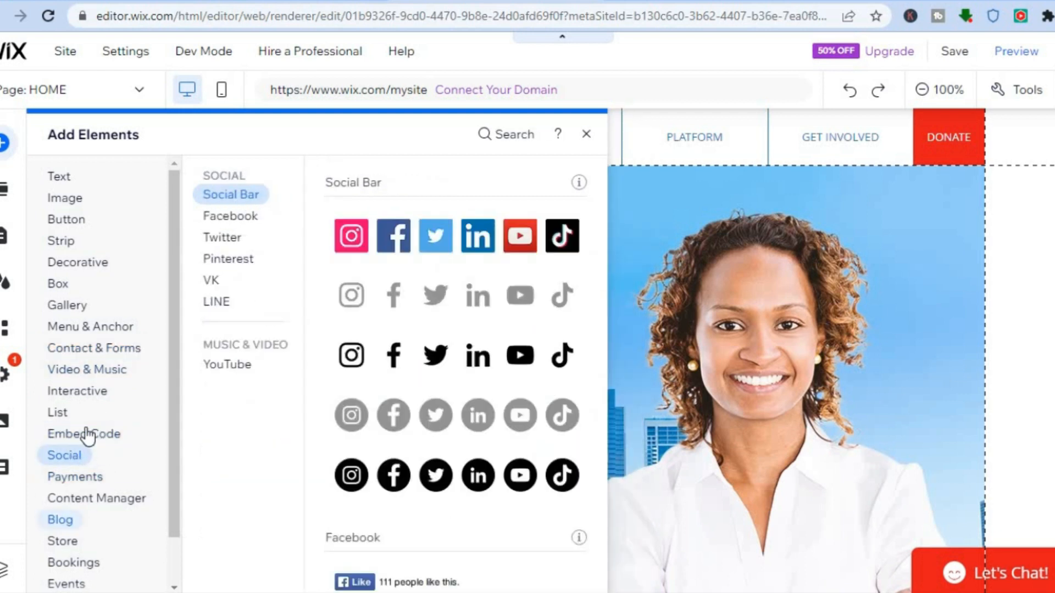
{"action": "mouse_move", "coordinate": [165, 498]}
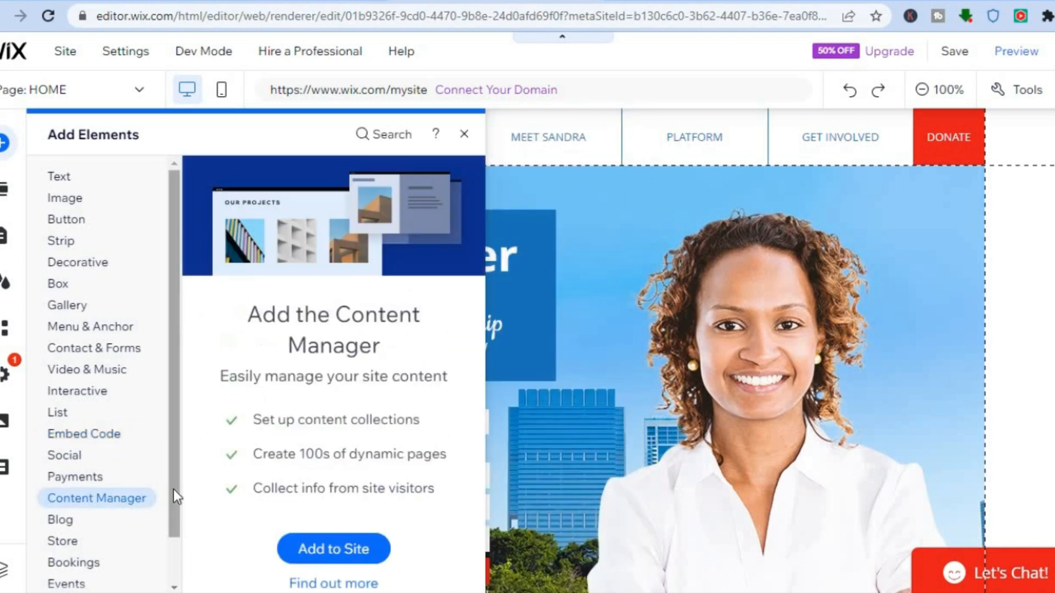
{"action": "scroll", "coordinate": [166, 568], "scroll_direction": "down", "scroll_amount": 1}
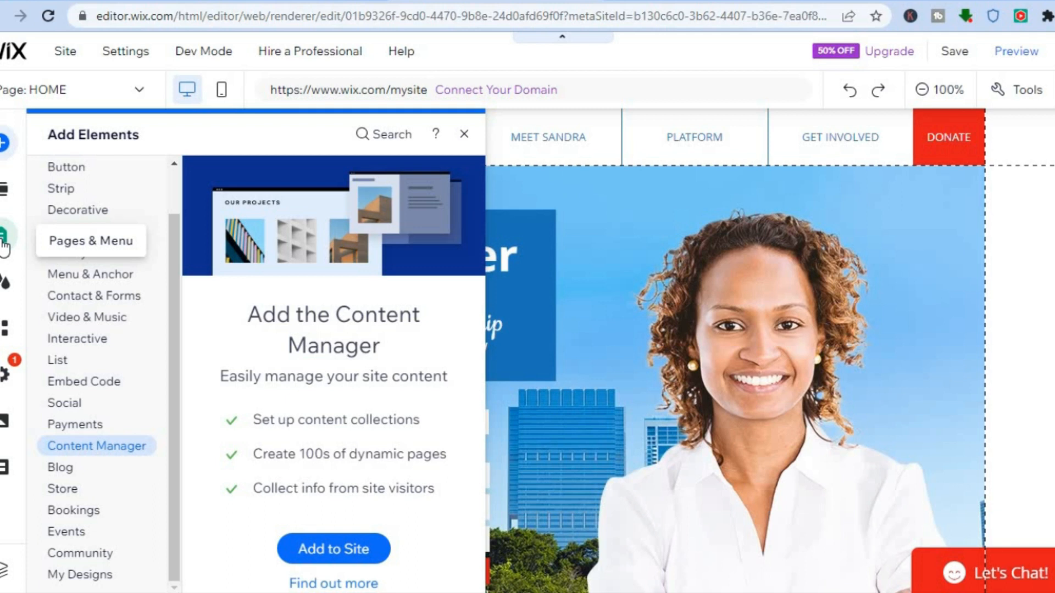
- Review the site's pages and menu structure and the options available for the GET INVOLVED page
{"action": "left_click", "coordinate": [4, 241]}
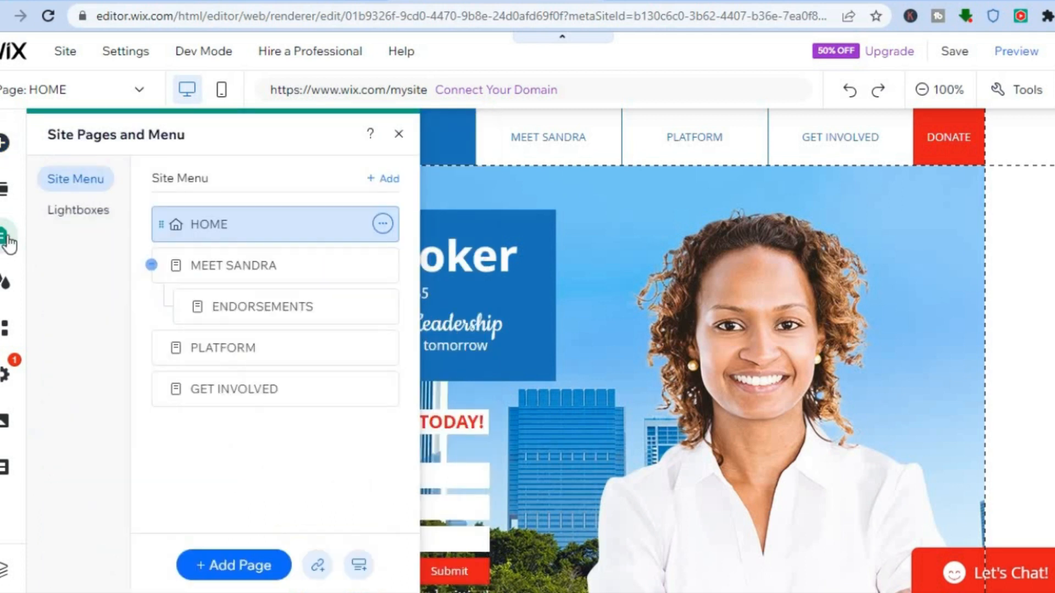
{"action": "left_click", "coordinate": [8, 241]}
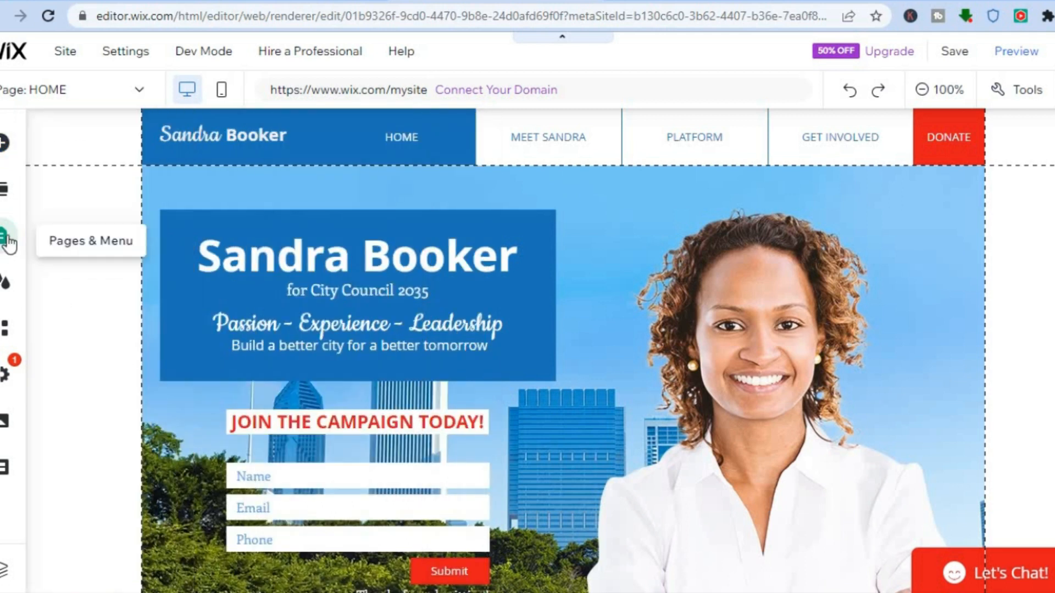
{"action": "left_click", "coordinate": [8, 242]}
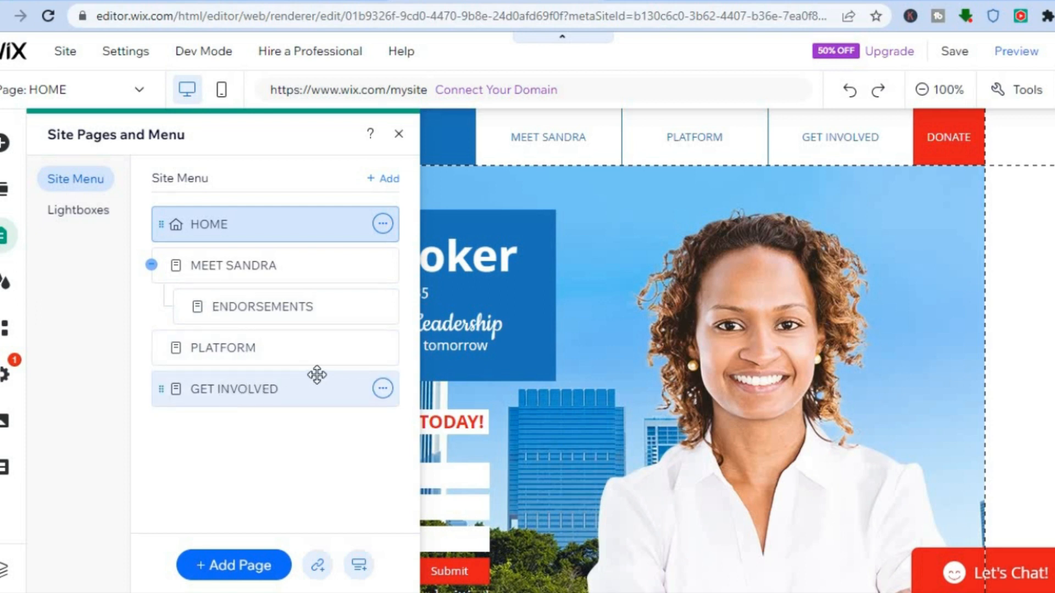
{"action": "left_click", "coordinate": [383, 389]}
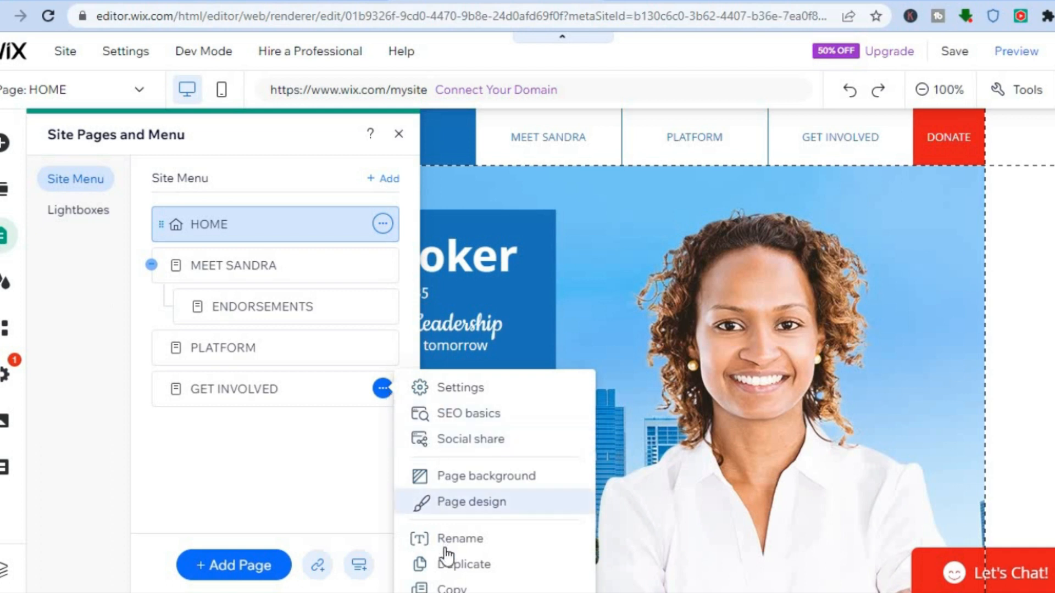
{"action": "left_click", "coordinate": [292, 506]}
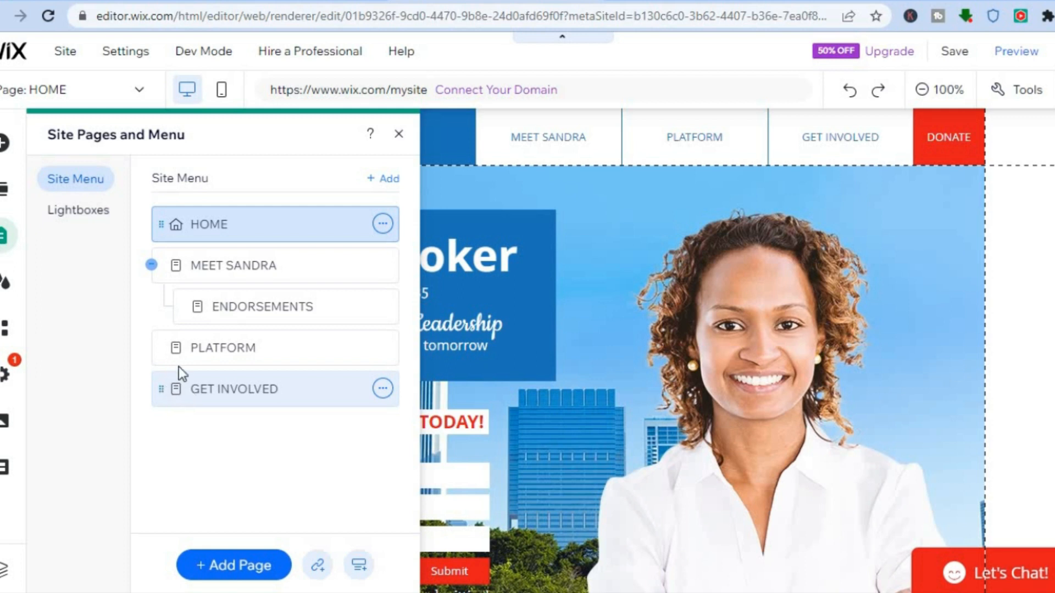
- Move the GET INVOLVED page above PLATFORM in the site menu and close the page list
{"action": "left_click_drag", "start_coordinate": [166, 394], "coordinate": [167, 344]}
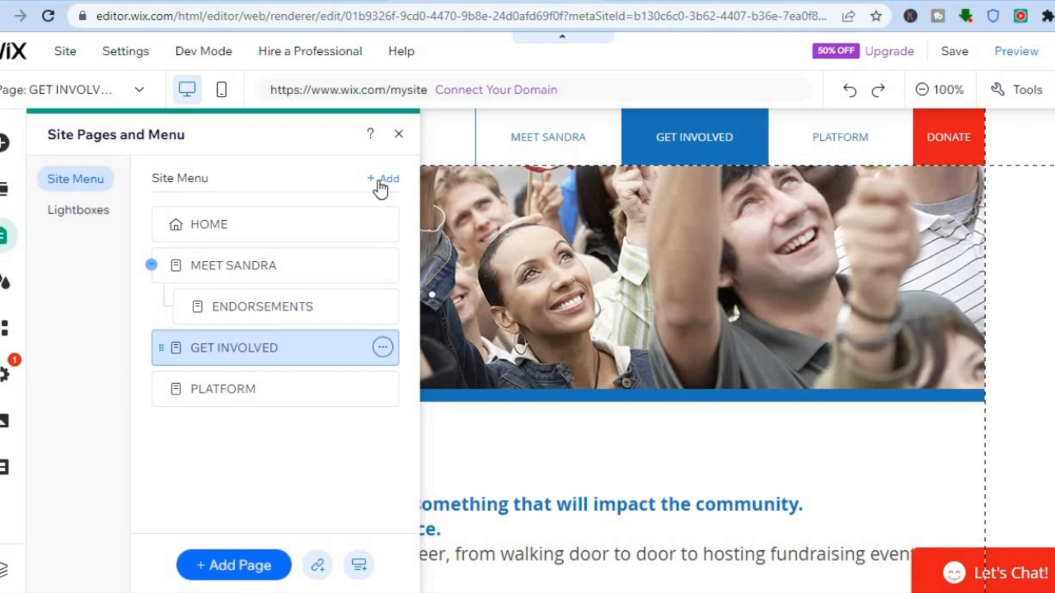
{"action": "left_click", "coordinate": [397, 134]}
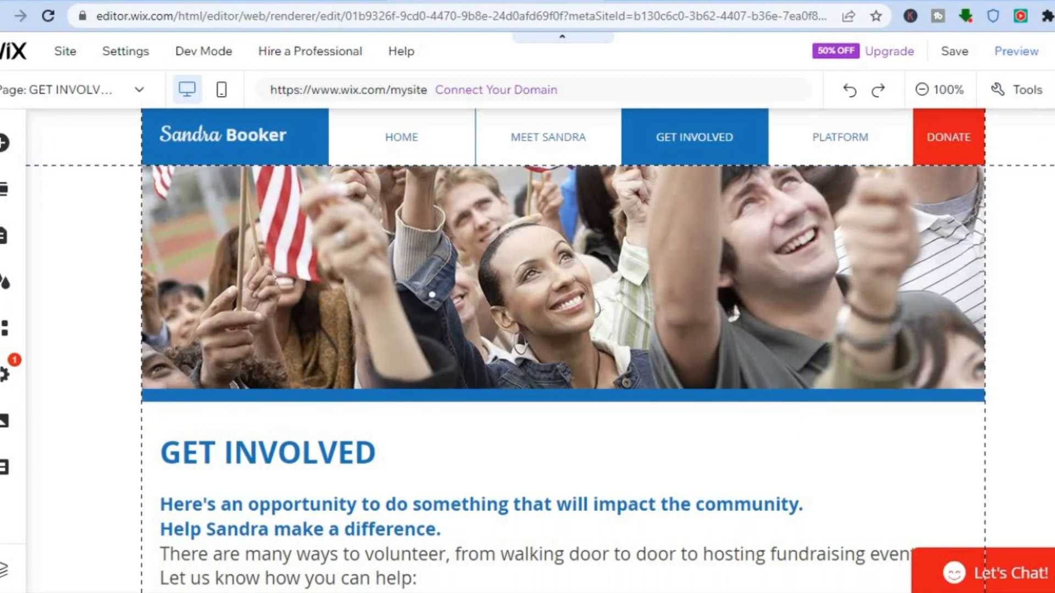
{"action": "scroll", "coordinate": [563, 352], "scroll_direction": "down", "scroll_amount": 3}
{"action": "scroll", "coordinate": [562, 351], "scroll_direction": "up", "scroll_amount": 3}
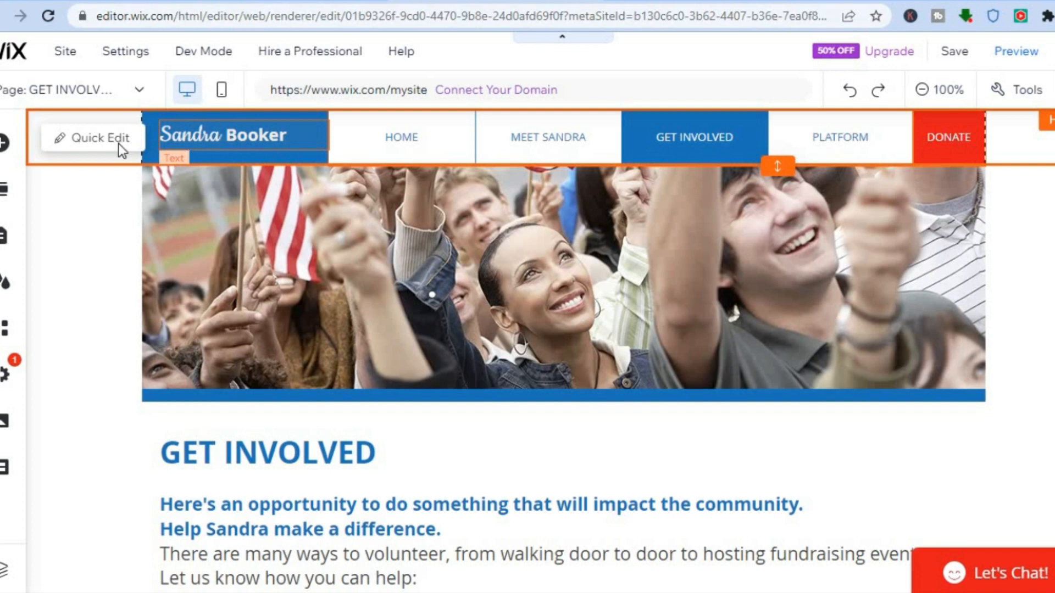
- Replace the site title in the header with SIMPLY using Quick Edit
{"action": "left_click", "coordinate": [99, 146]}
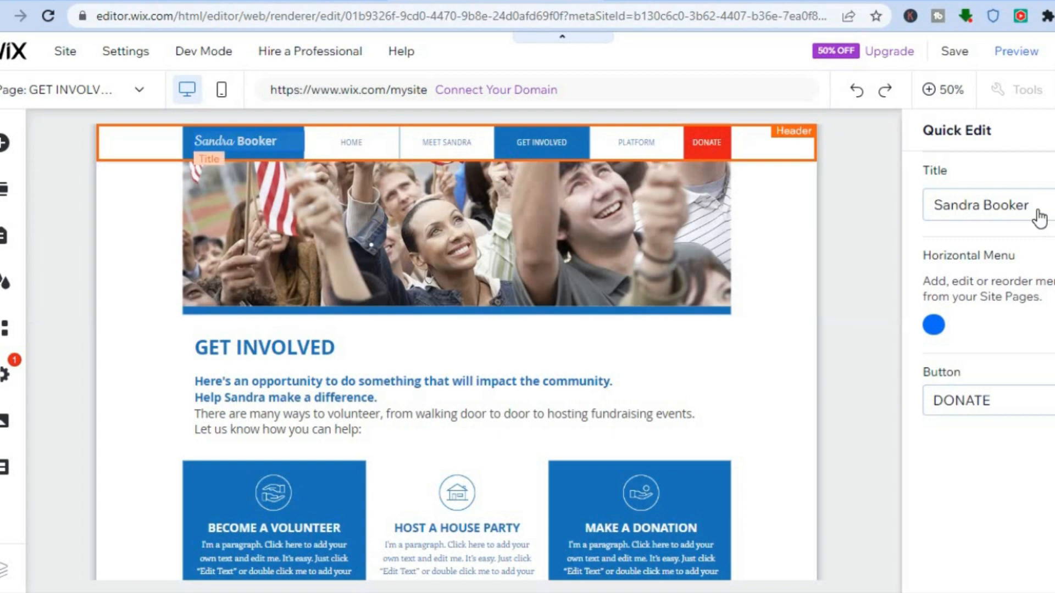
{"action": "left_click", "coordinate": [1040, 214]}
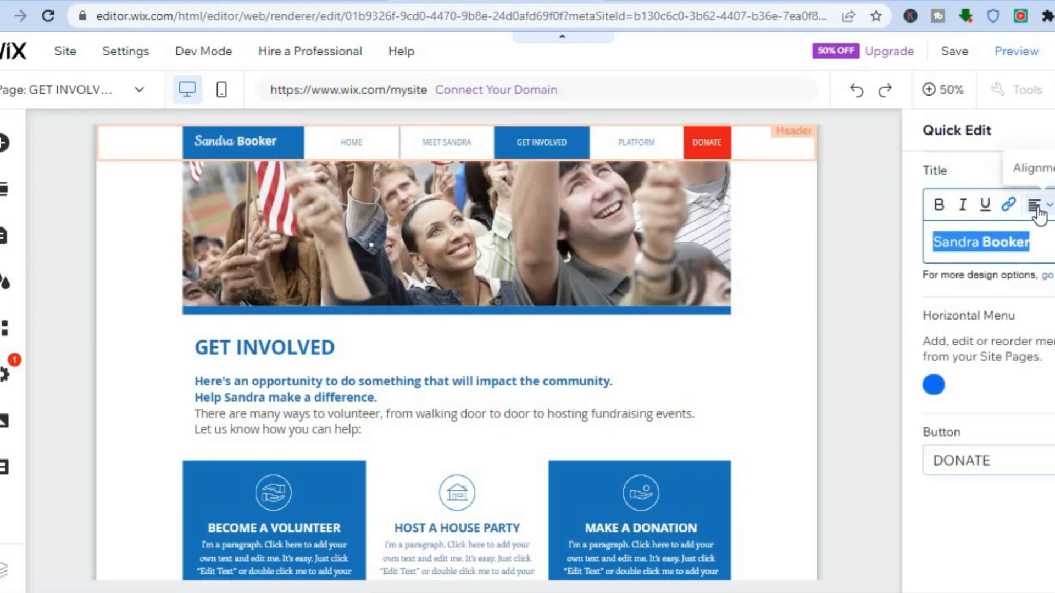
{"action": "type", "text": "s"}
{"action": "key", "text": "BackSpace"}
{"action": "type", "text": "SIMPLY"}
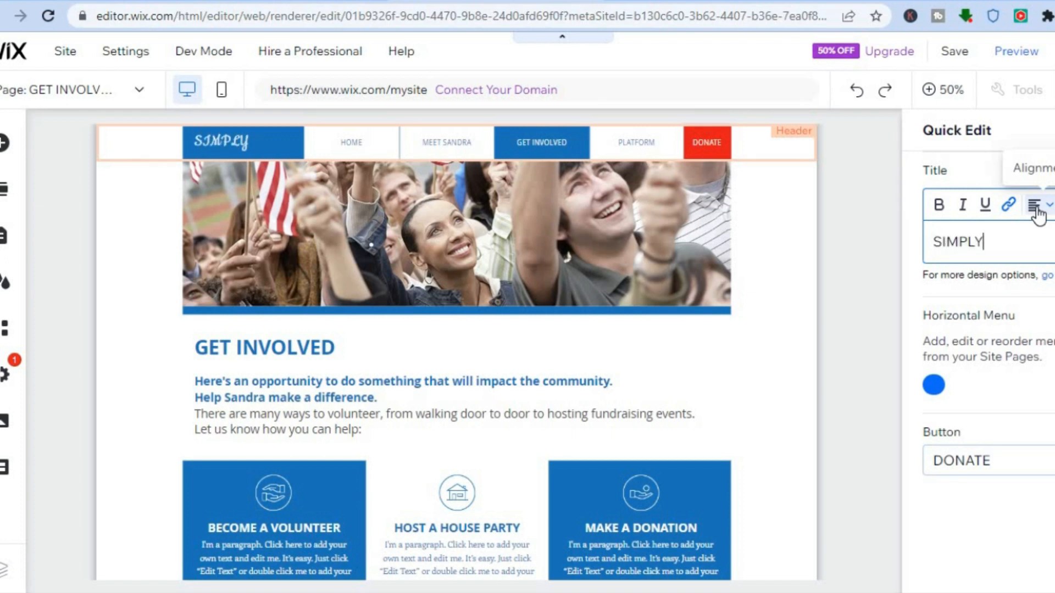
{"action": "left_click", "coordinate": [782, 279]}
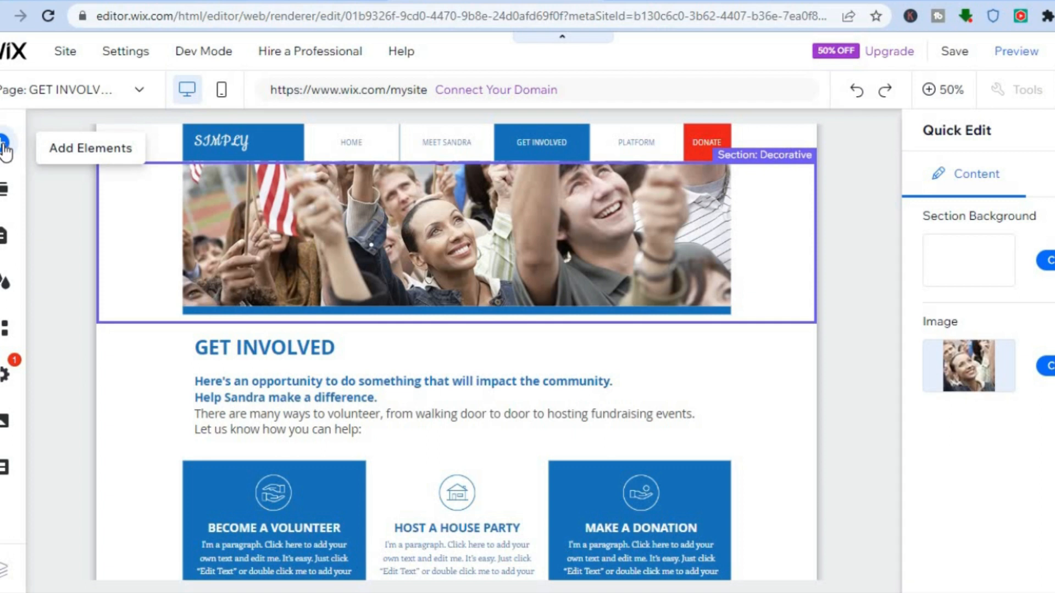
- Change the site theme to the featured Natural theme and close the design settings
{"action": "left_click", "coordinate": [8, 285]}
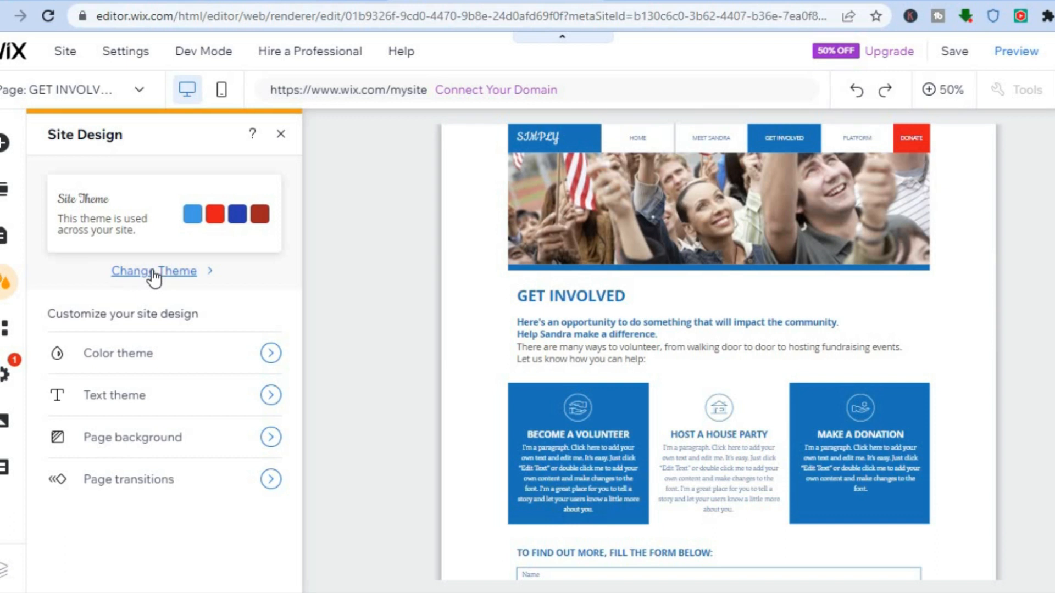
{"action": "left_click", "coordinate": [154, 274]}
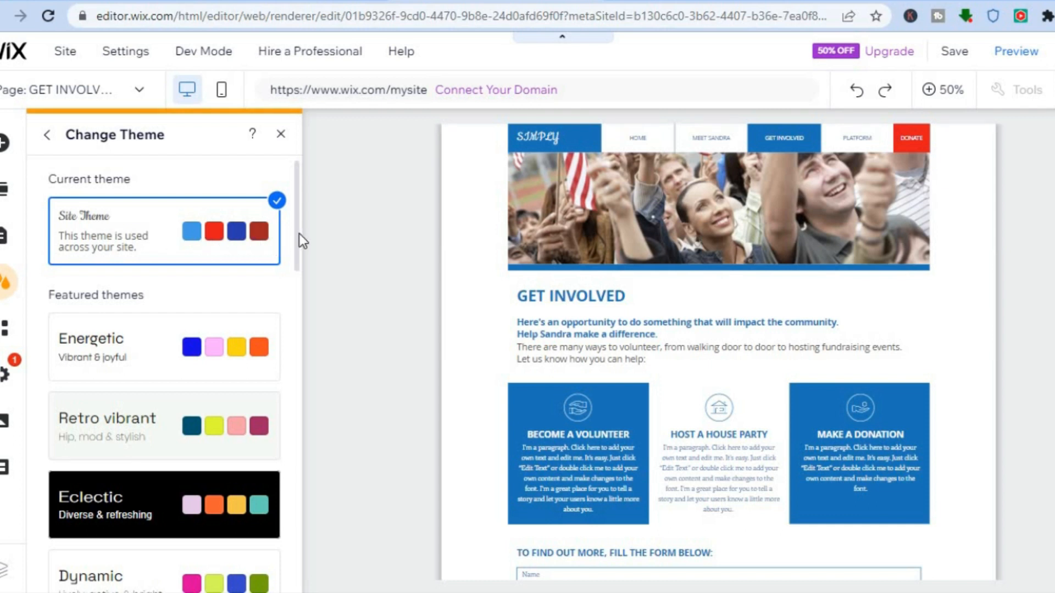
{"action": "left_click_drag", "start_coordinate": [299, 233], "coordinate": [289, 332]}
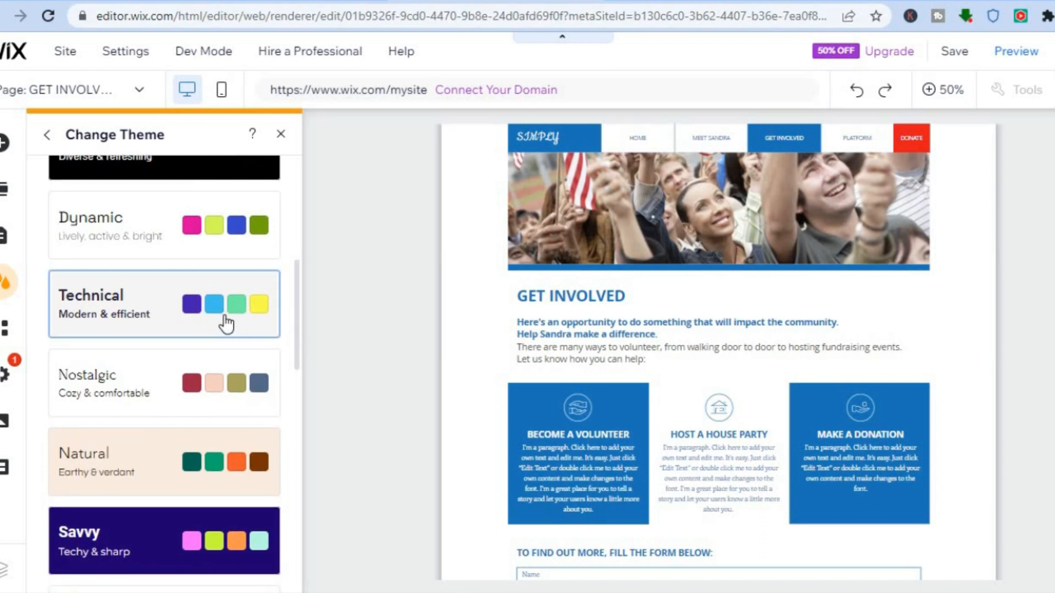
{"action": "left_click", "coordinate": [222, 486]}
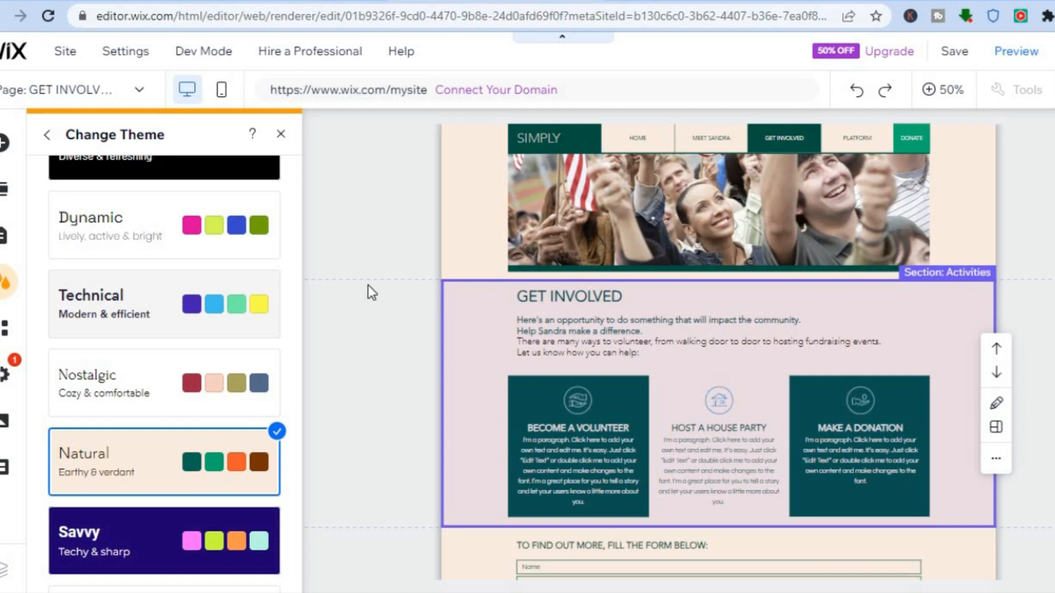
{"action": "left_click", "coordinate": [281, 136]}
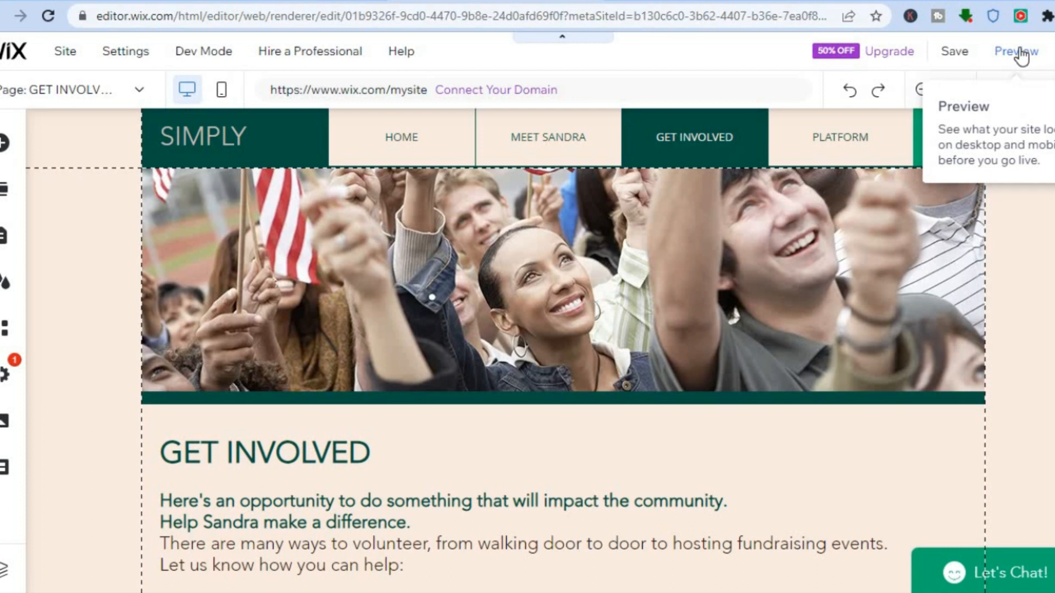
- Preview the site and look over the GET INVOLVED page from its header to its footer
{"action": "left_click", "coordinate": [1020, 52]}
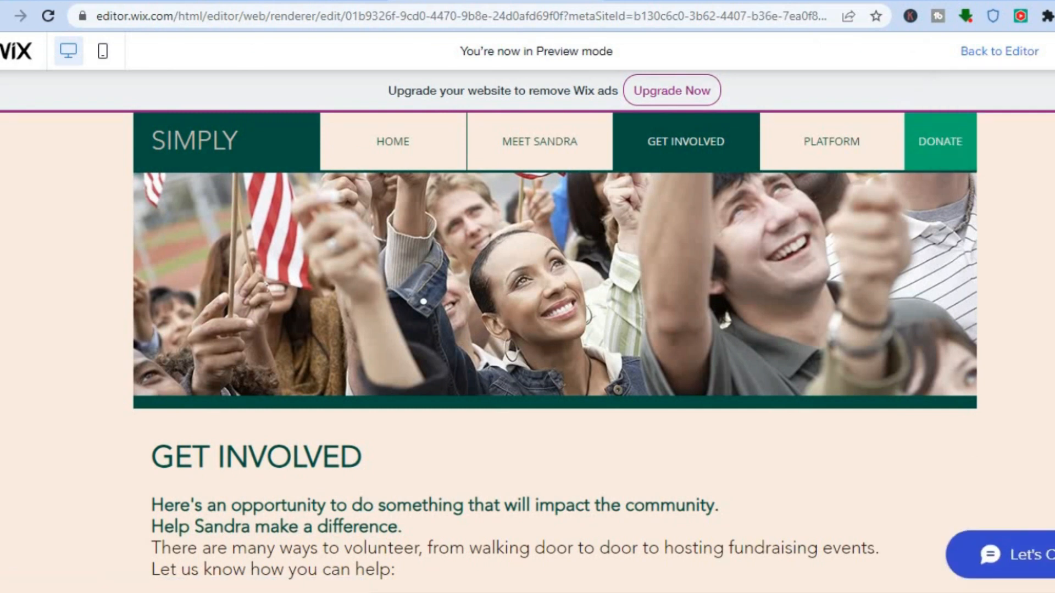
{"action": "scroll", "coordinate": [555, 352], "scroll_direction": "down", "scroll_amount": 2}
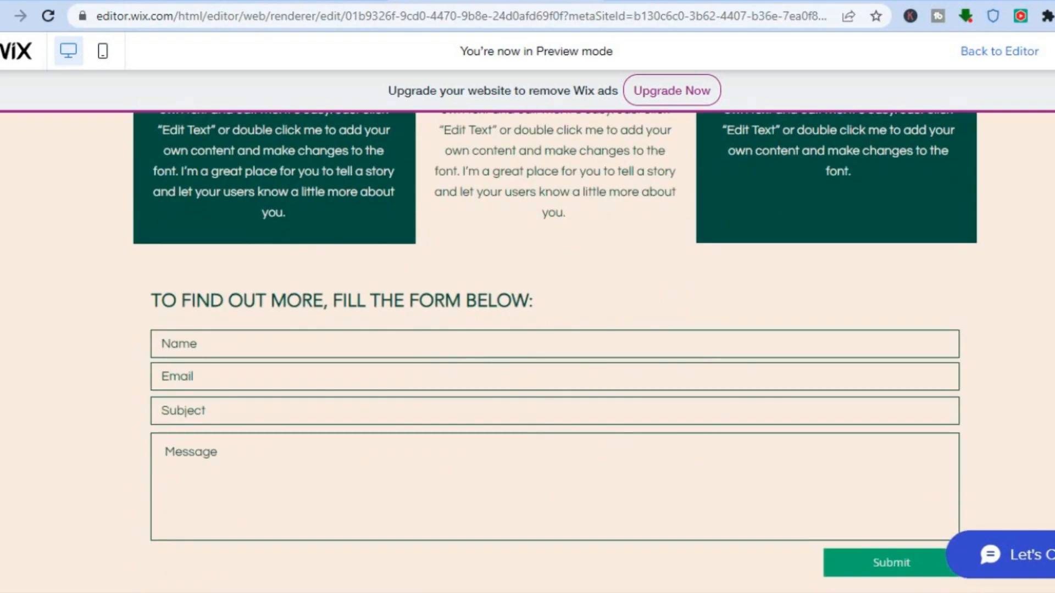
{"action": "scroll", "coordinate": [555, 352], "scroll_direction": "down", "scroll_amount": 4}
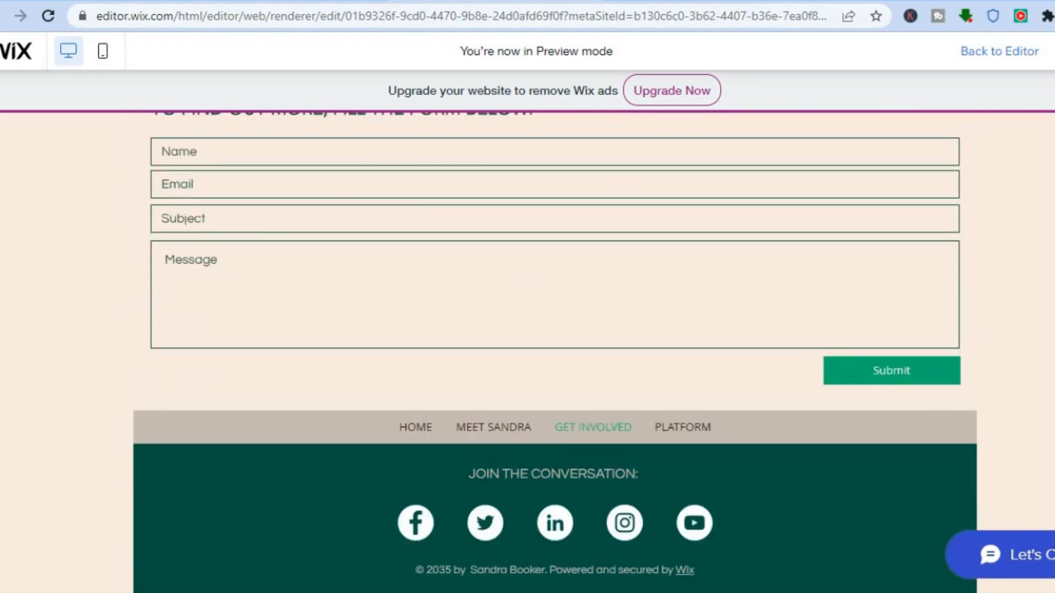
{"action": "scroll", "coordinate": [554, 352], "scroll_direction": "up", "scroll_amount": 12}
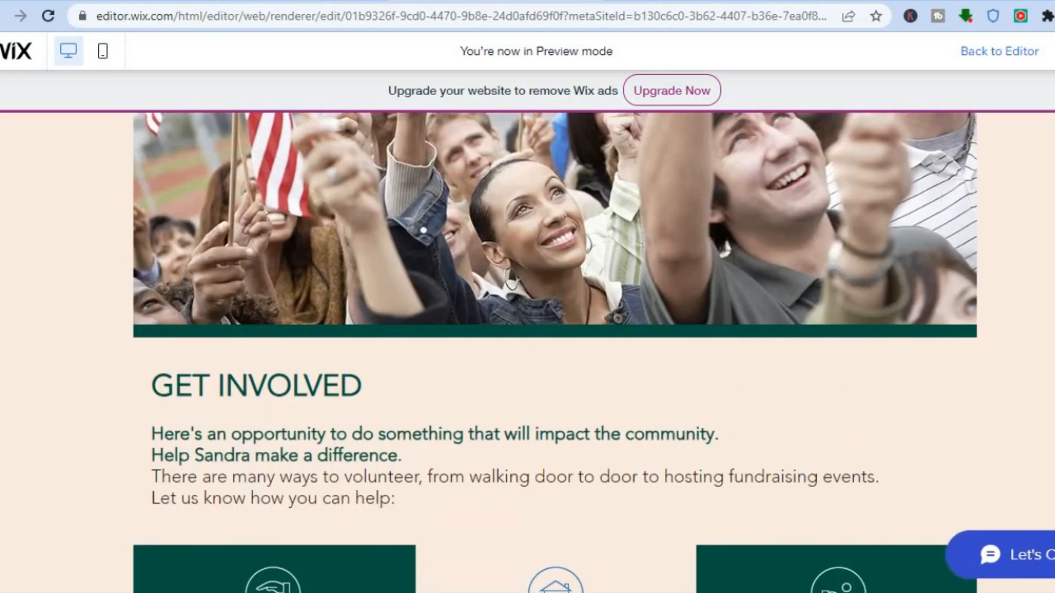
{"action": "scroll", "coordinate": [555, 351], "scroll_direction": "up", "scroll_amount": 1}
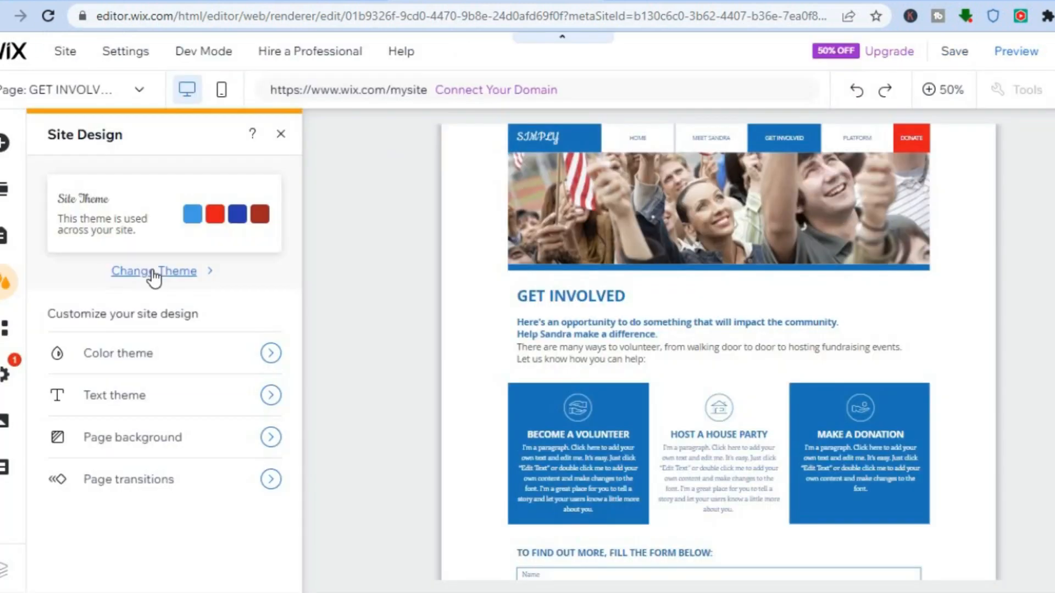
- Replace the current blue and red site theme with the Natural theme and return to the page
{"action": "left_click", "coordinate": [154, 272]}
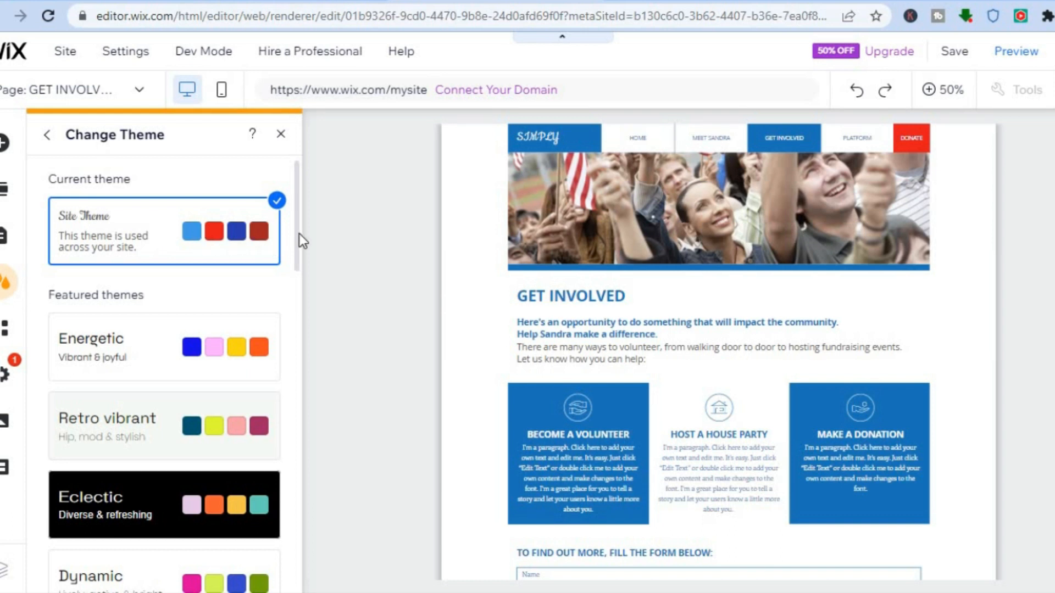
{"action": "left_click_drag", "start_coordinate": [299, 233], "coordinate": [289, 332]}
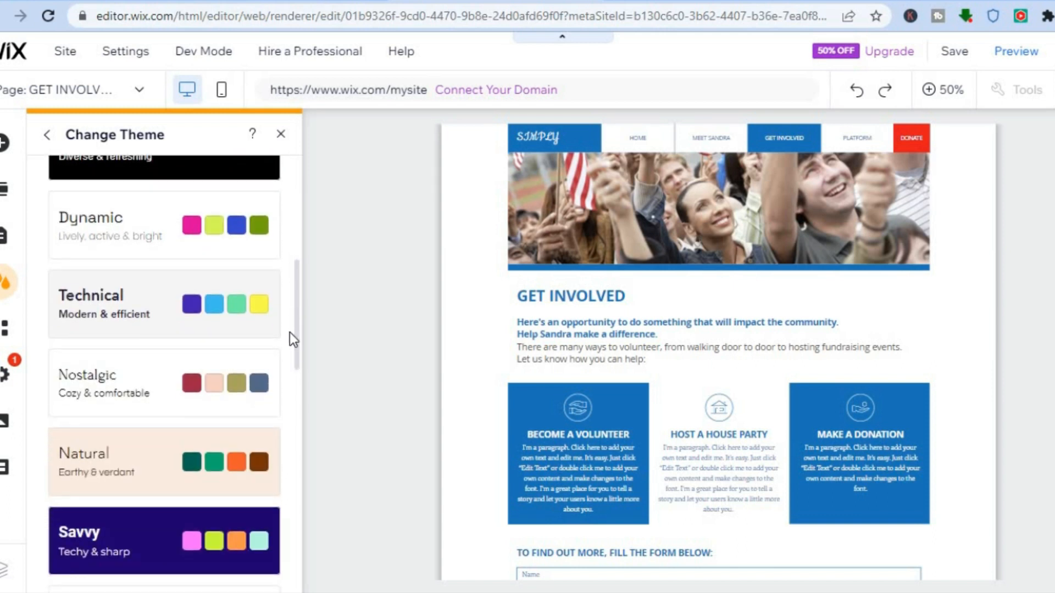
{"action": "left_click", "coordinate": [264, 325]}
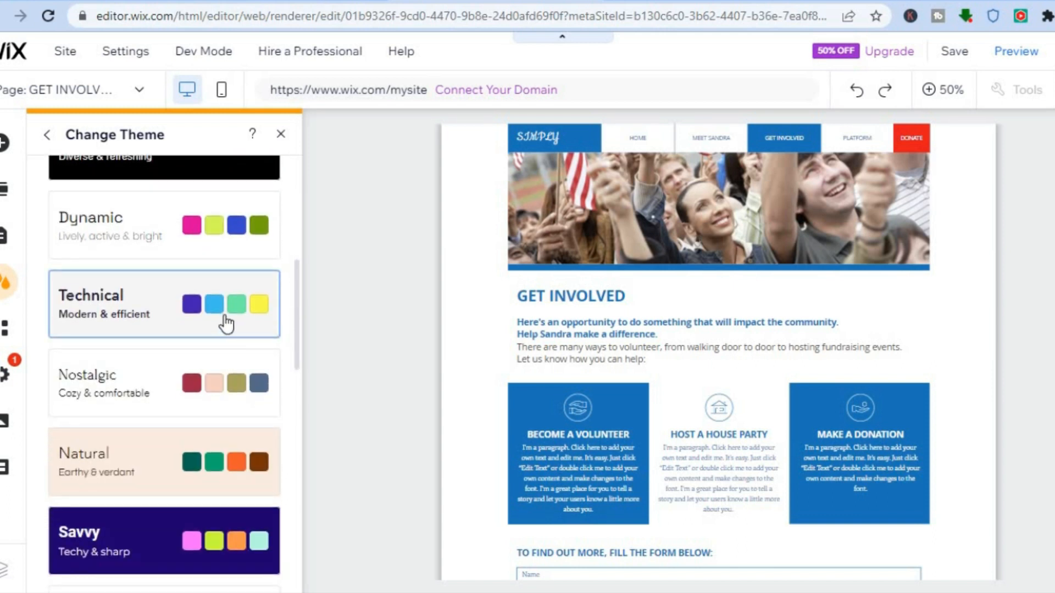
{"action": "left_click", "coordinate": [222, 486]}
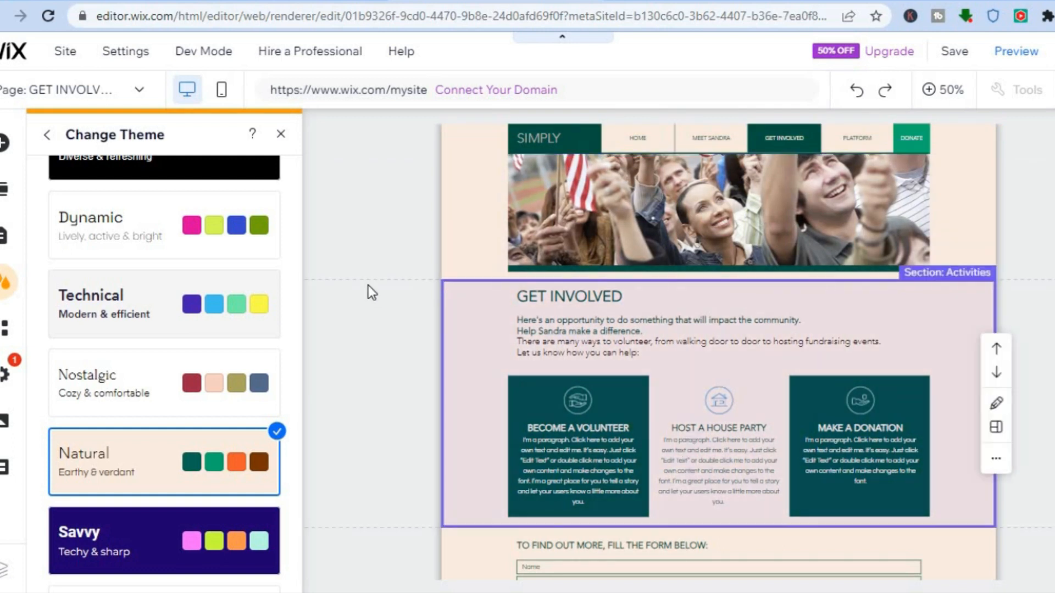
{"action": "left_click", "coordinate": [281, 136]}
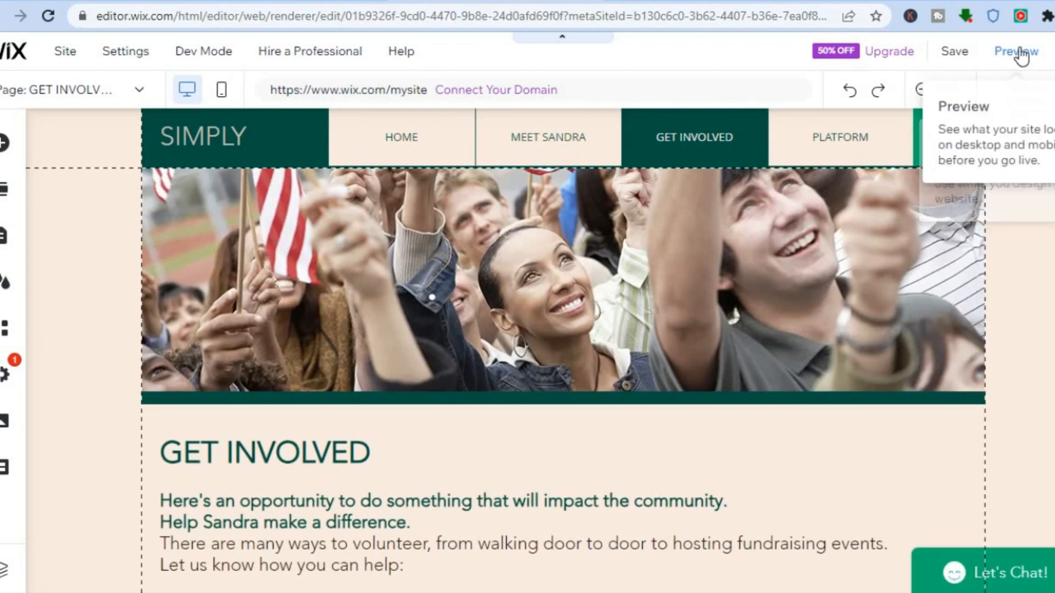
- Preview the recolored GET INVOLVED page in desktop view, checking its contact form and footer
{"action": "left_click", "coordinate": [1020, 52]}
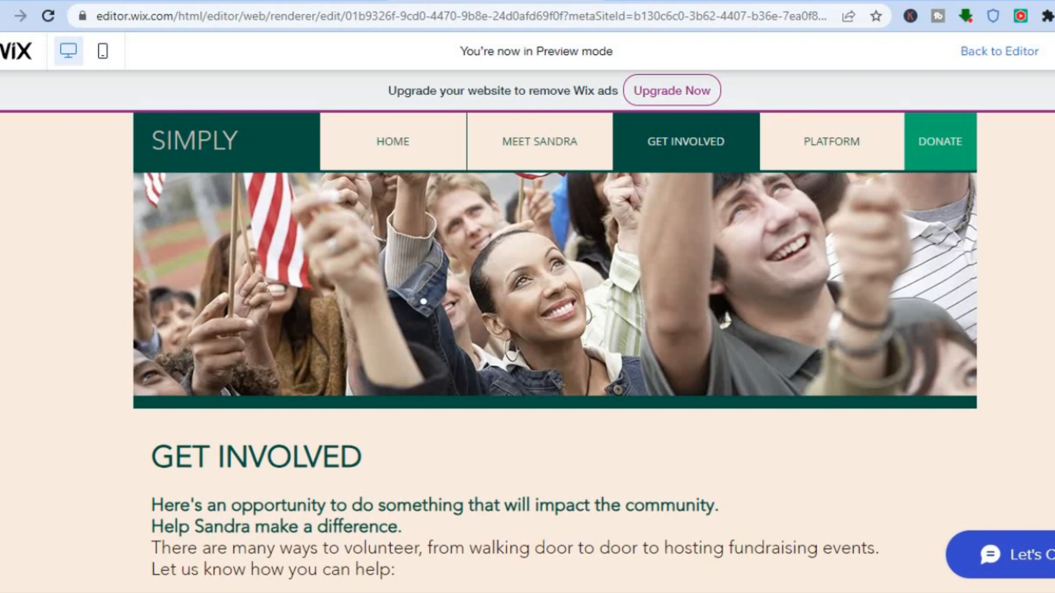
{"action": "scroll", "coordinate": [554, 351], "scroll_direction": "down", "scroll_amount": 10}
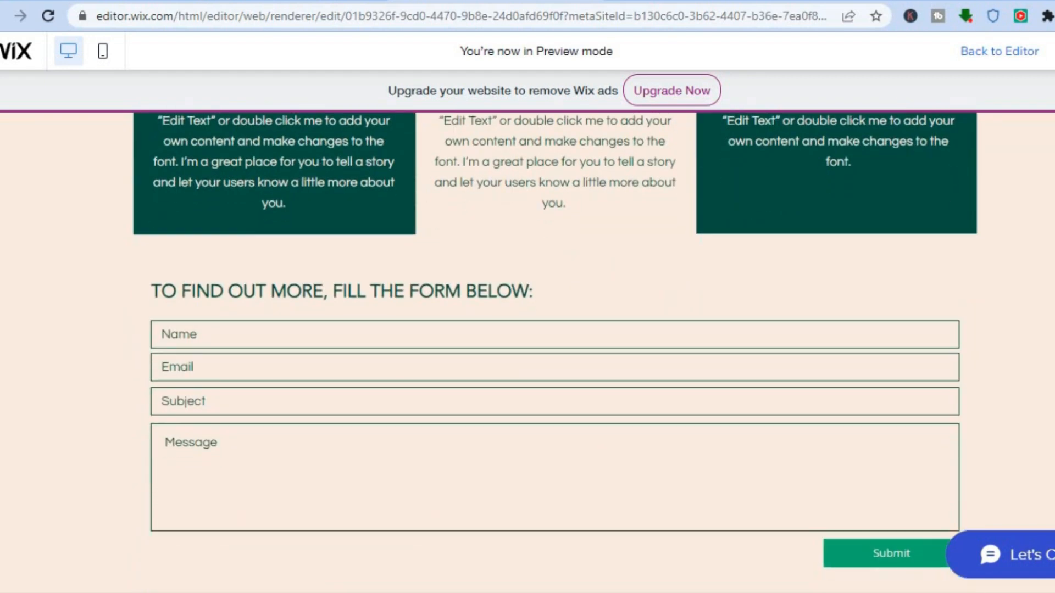
{"action": "scroll", "coordinate": [554, 352], "scroll_direction": "down", "scroll_amount": 3}
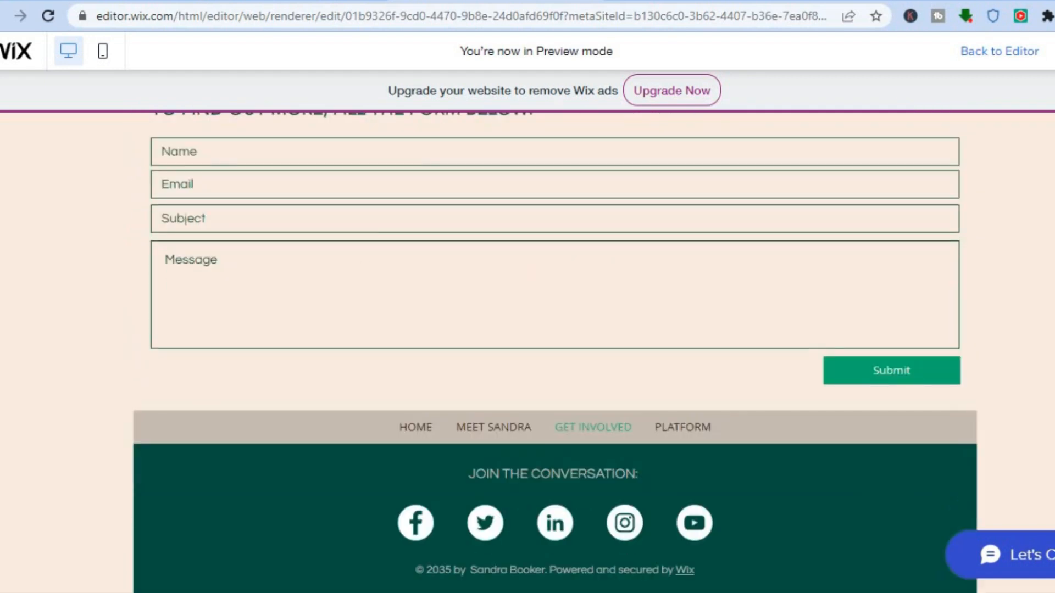
{"action": "scroll", "coordinate": [555, 352], "scroll_direction": "up", "scroll_amount": 10}
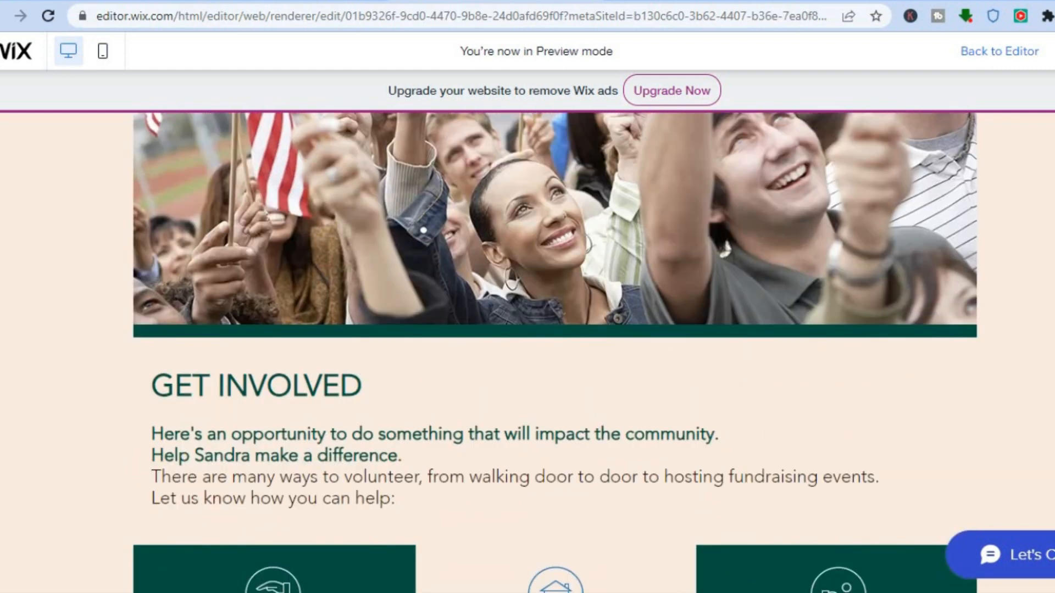
{"action": "scroll", "coordinate": [554, 352], "scroll_direction": "up", "scroll_amount": 1}
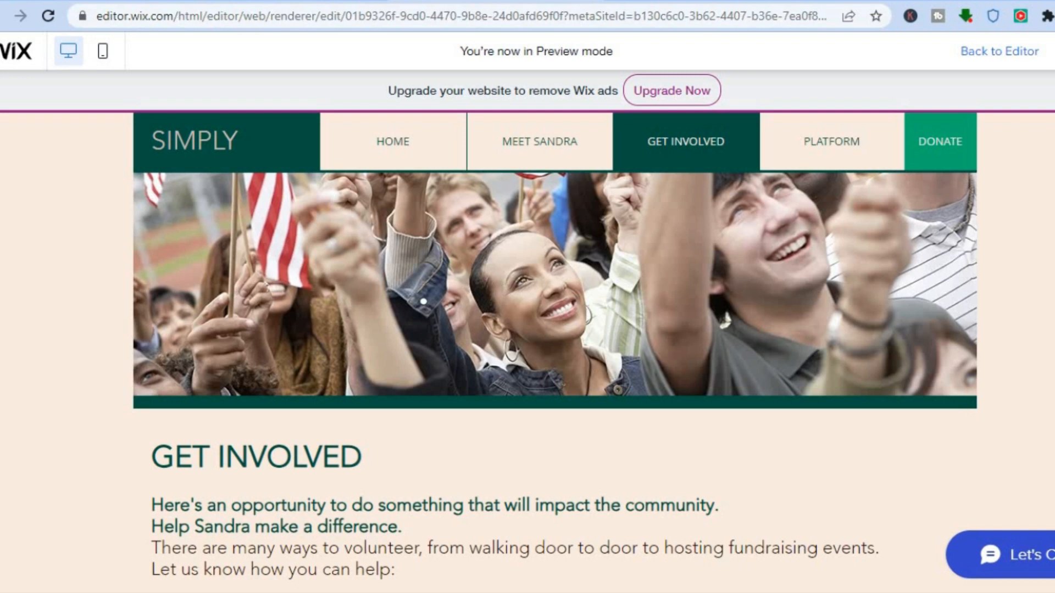